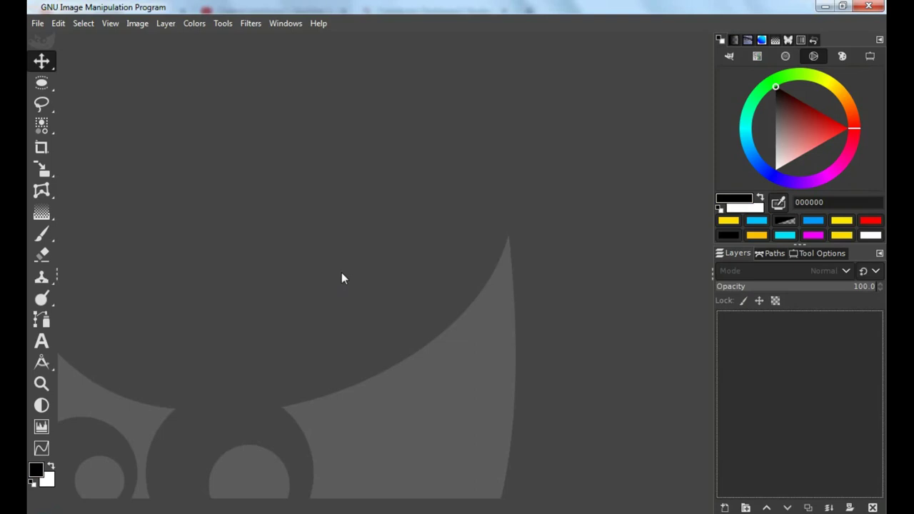
Create a new 1920×1080 px white image and zoom out to fit the canvas
{"action": "left_click", "coordinate": [37, 23]}
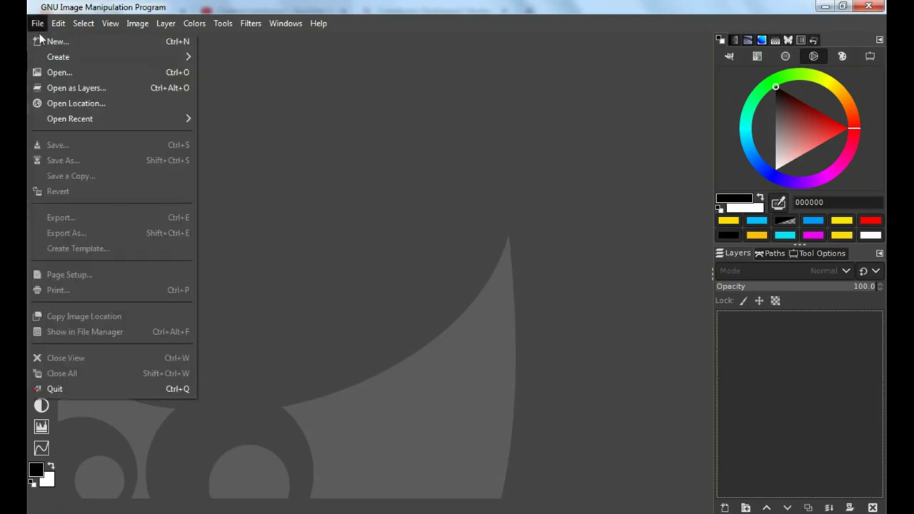
{"action": "left_click", "coordinate": [119, 45]}
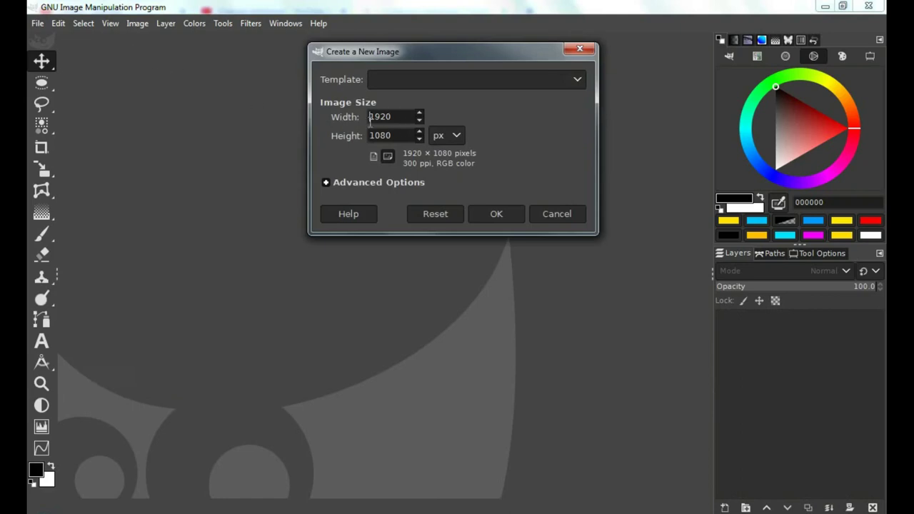
{"action": "left_click", "coordinate": [490, 215]}
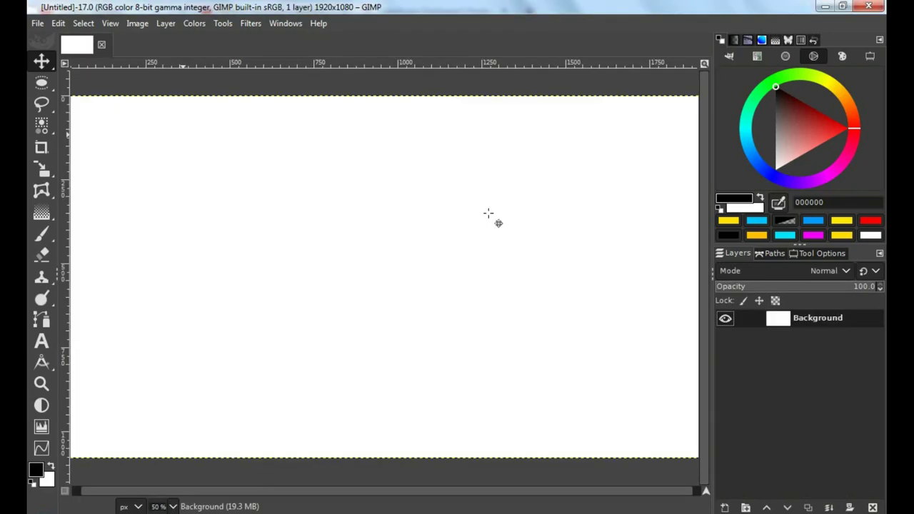
{"action": "key", "text": "minus"}
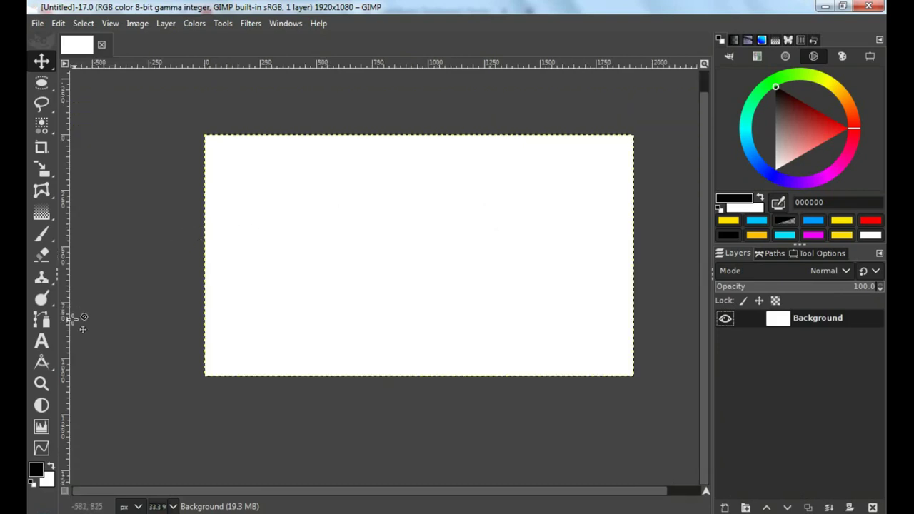
Type the word GIMP in a text box on the canvas
{"action": "left_click", "coordinate": [41, 343]}
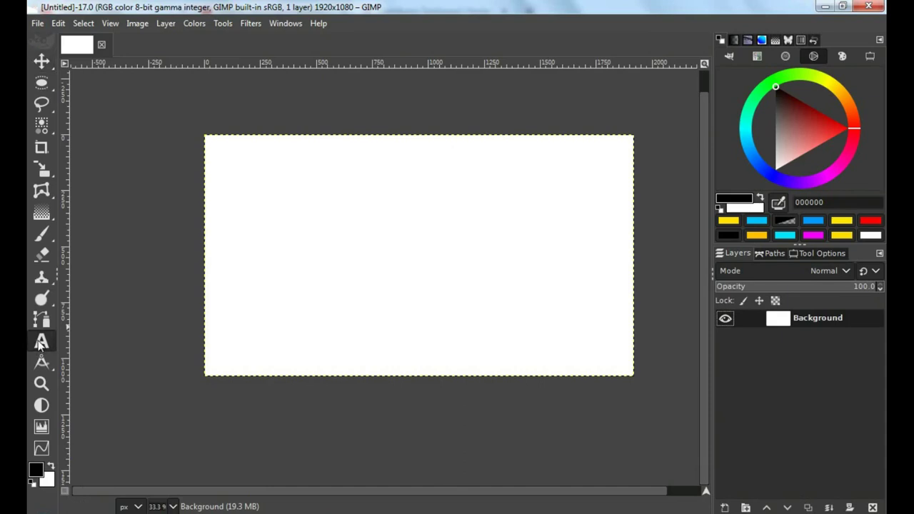
{"action": "left_click", "coordinate": [240, 207]}
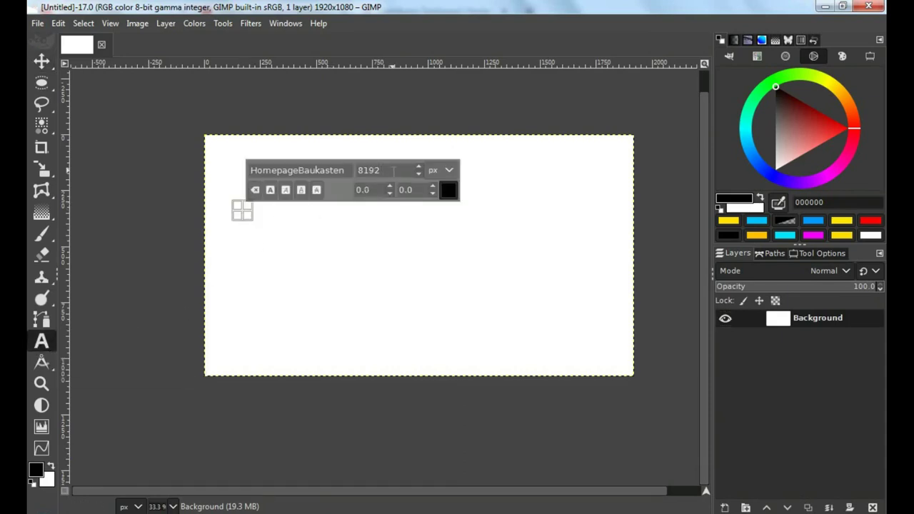
{"action": "left_click_drag", "start_coordinate": [391, 172], "coordinate": [351, 170]}
{"action": "type", "text": "5"}
{"action": "type", "text": "G"}
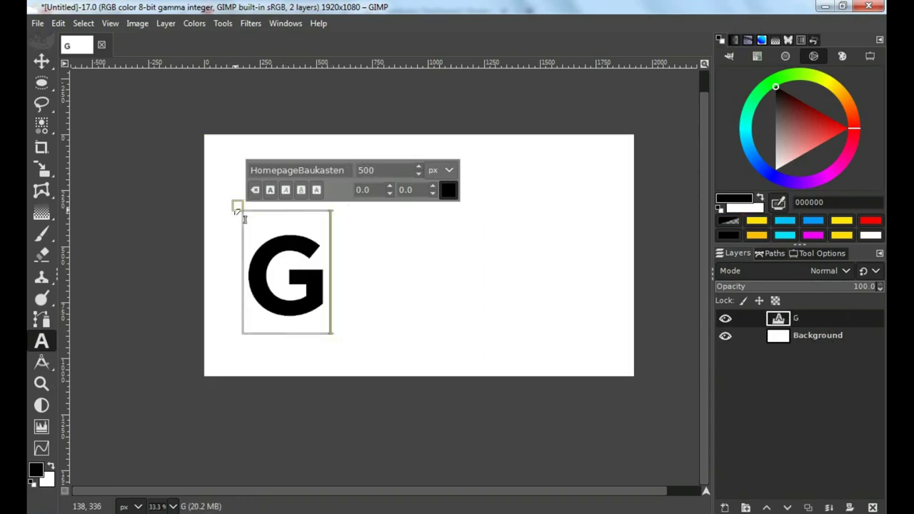
{"action": "type", "text": "IMP"}
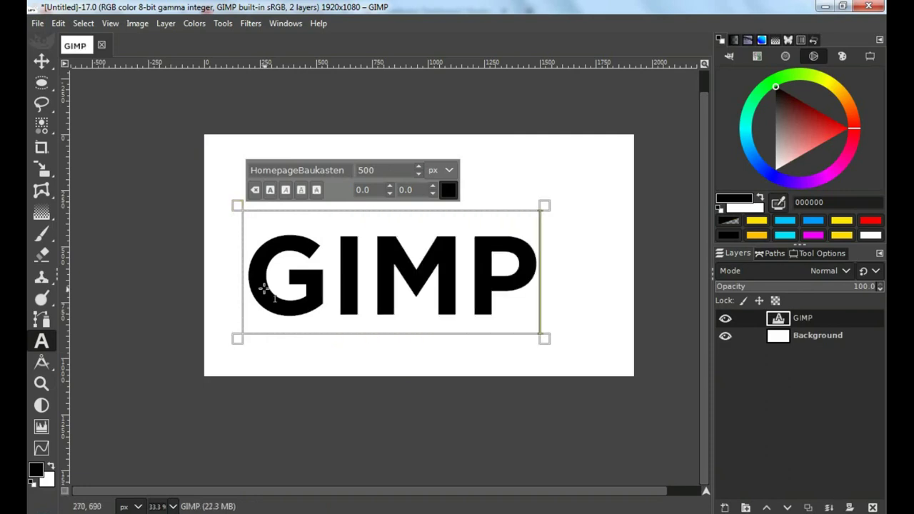
{"action": "left_click_drag", "start_coordinate": [254, 278], "coordinate": [521, 285]}
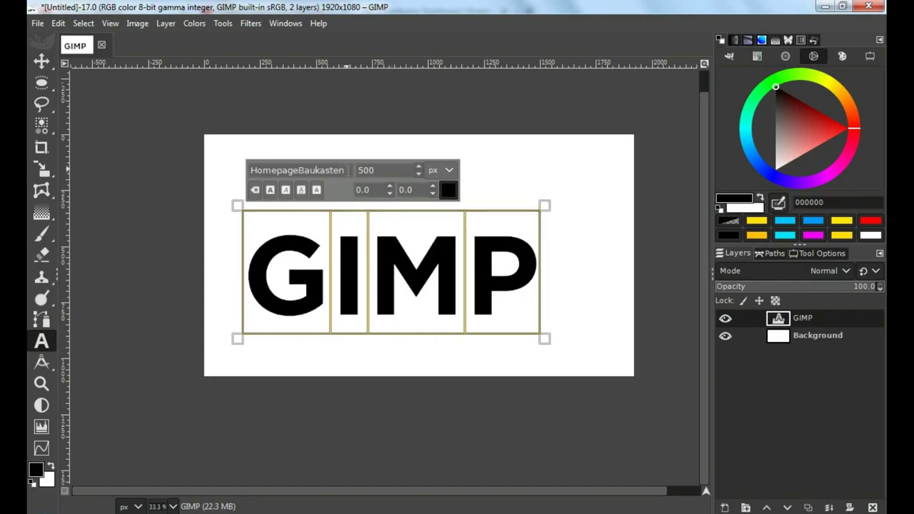
Set the GIMP text to the MicrogrammaDBolExt font at 450 px
{"action": "left_click_drag", "start_coordinate": [348, 170], "coordinate": [243, 171]}
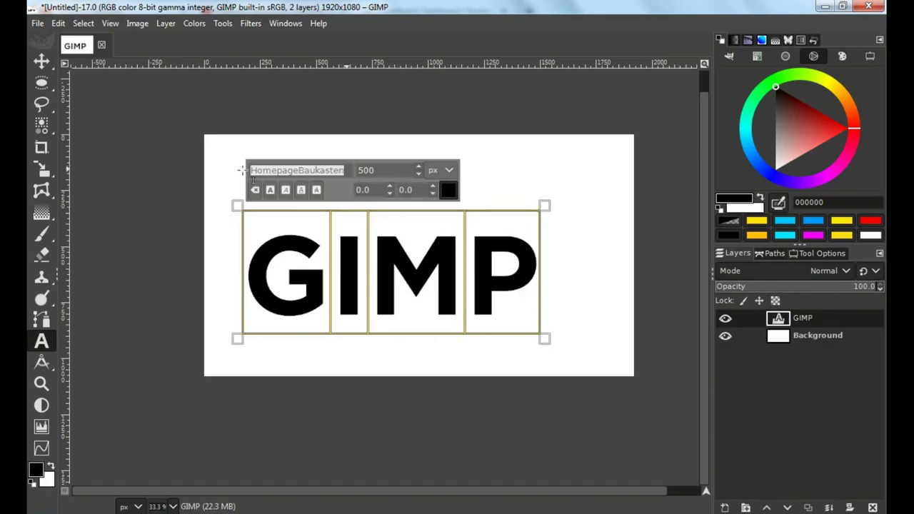
{"action": "type", "text": "Micr"}
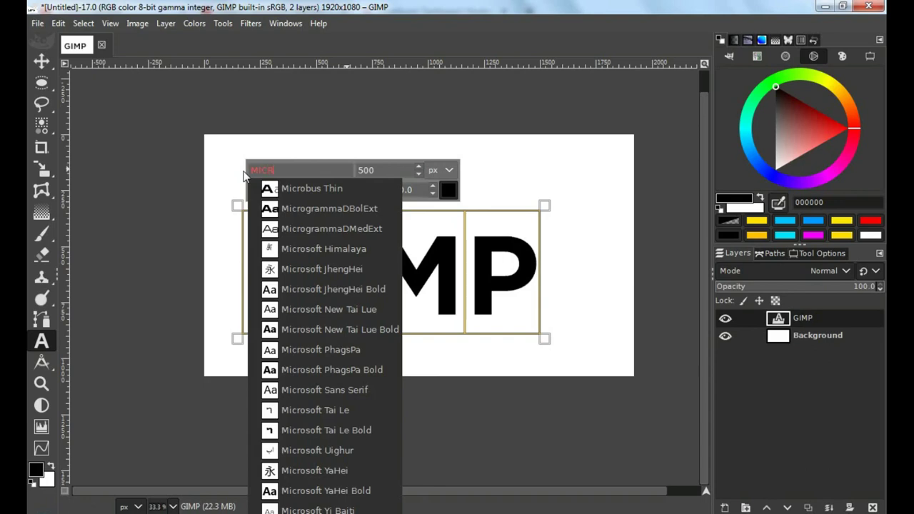
{"action": "left_click", "coordinate": [304, 211]}
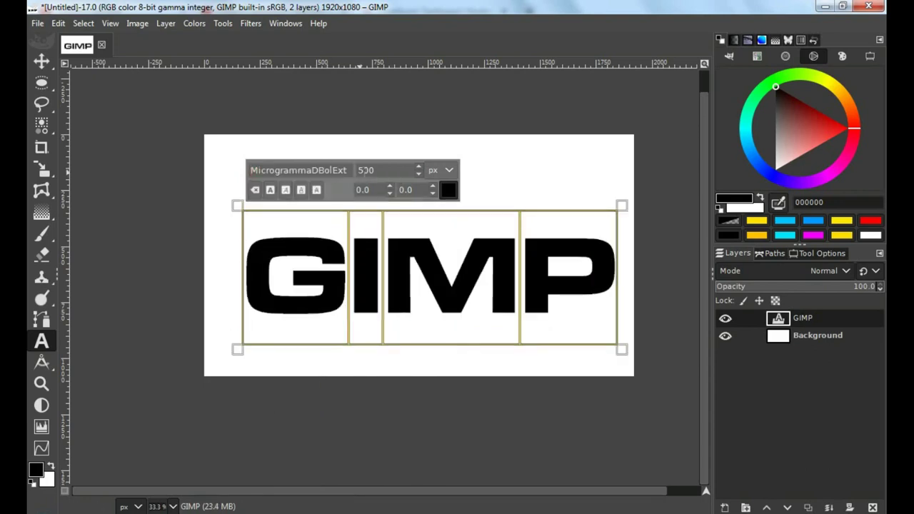
{"action": "left_click_drag", "start_coordinate": [368, 170], "coordinate": [357, 170]}
{"action": "type", "text": "45"}
{"action": "key", "text": "Return"}
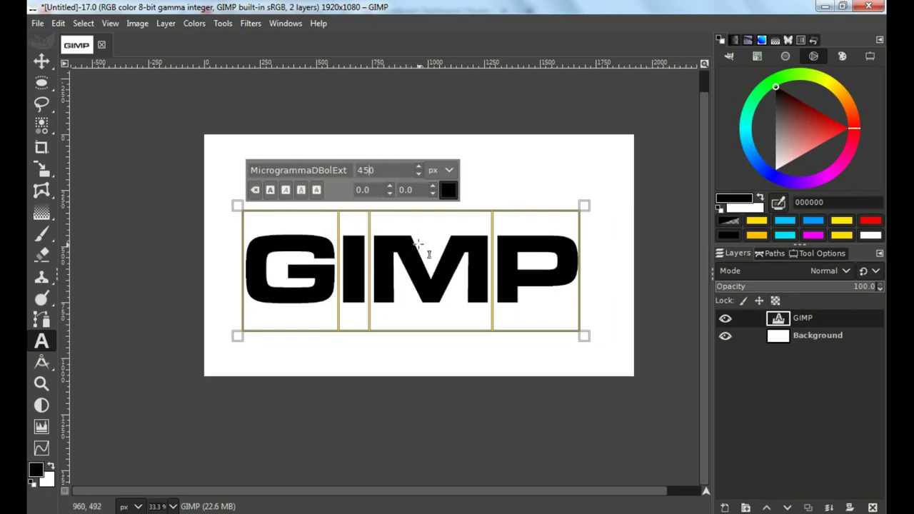
{"action": "left_click", "coordinate": [41, 60]}
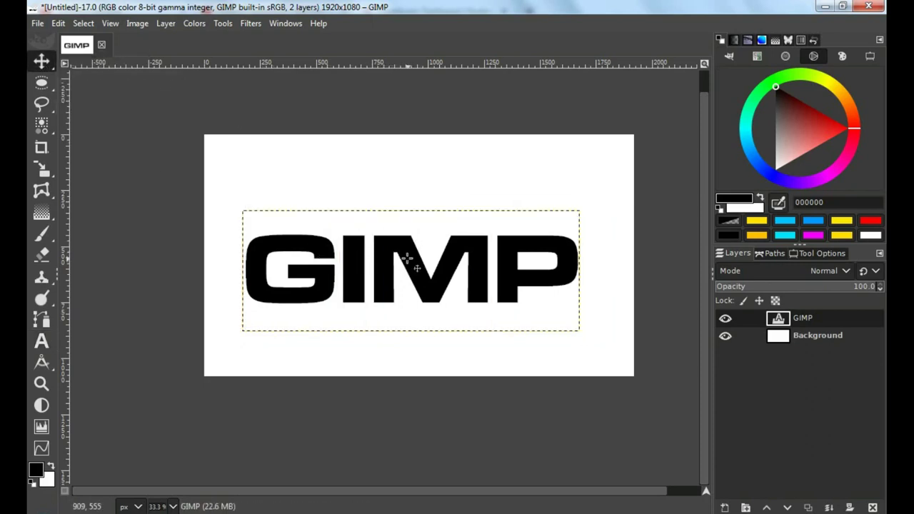
Nudge the text upward and bend Curve Bend's upper border into a U shape
{"action": "left_click_drag", "start_coordinate": [407, 258], "coordinate": [411, 250]}
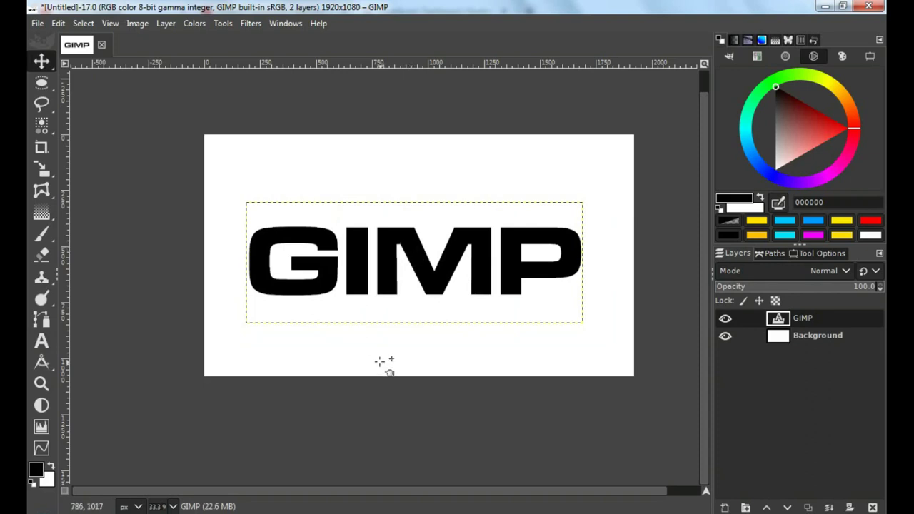
{"action": "left_click", "coordinate": [250, 24]}
{"action": "mouse_move", "coordinate": [307, 144]}
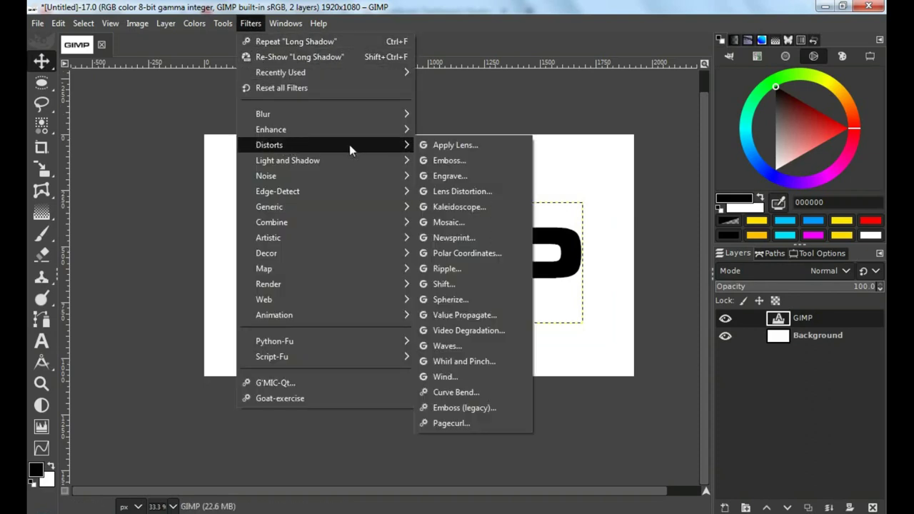
{"action": "left_click", "coordinate": [455, 393]}
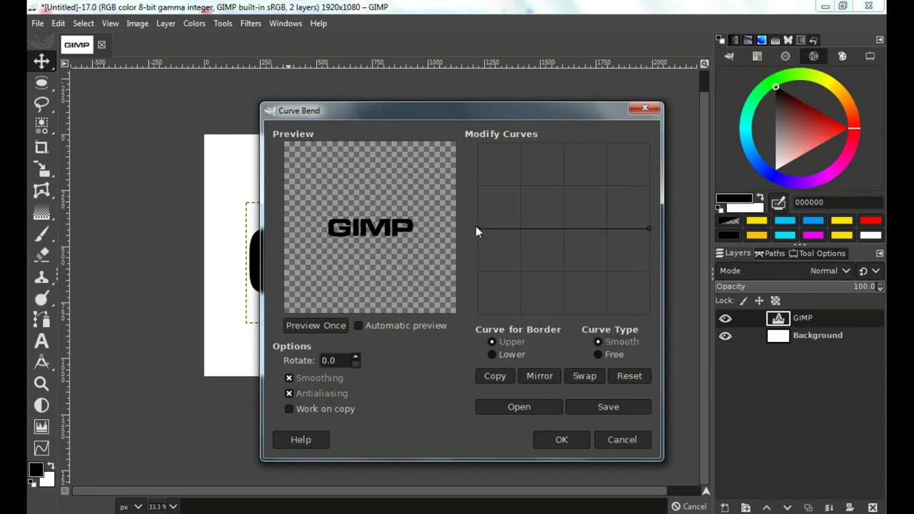
{"action": "left_click_drag", "start_coordinate": [475, 227], "coordinate": [477, 191]}
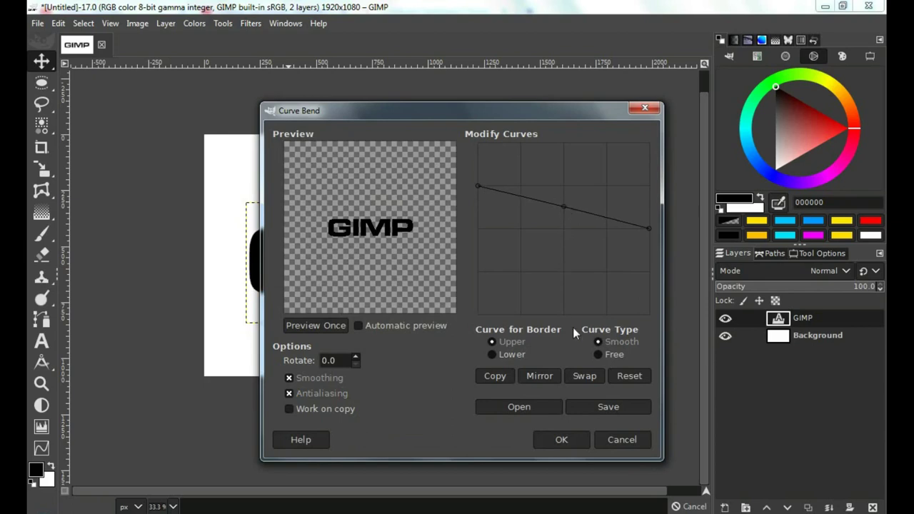
{"action": "left_click_drag", "start_coordinate": [651, 227], "coordinate": [653, 192]}
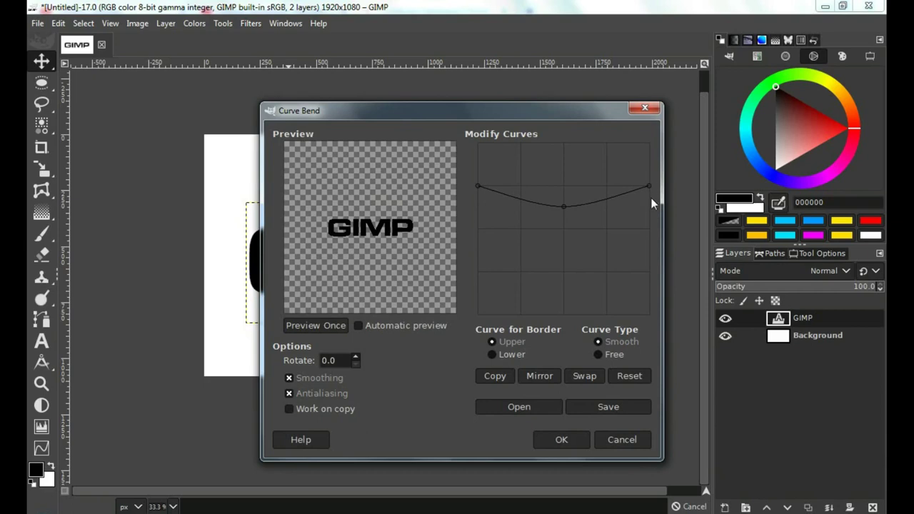
{"action": "left_click", "coordinate": [358, 326]}
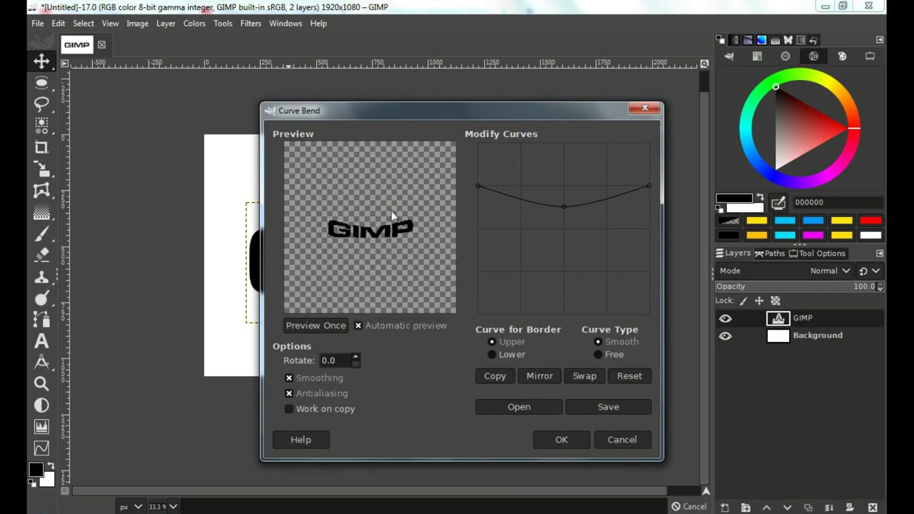
Arch the lower border curve by lowering both ends, then apply the bend
{"action": "left_click", "coordinate": [493, 355]}
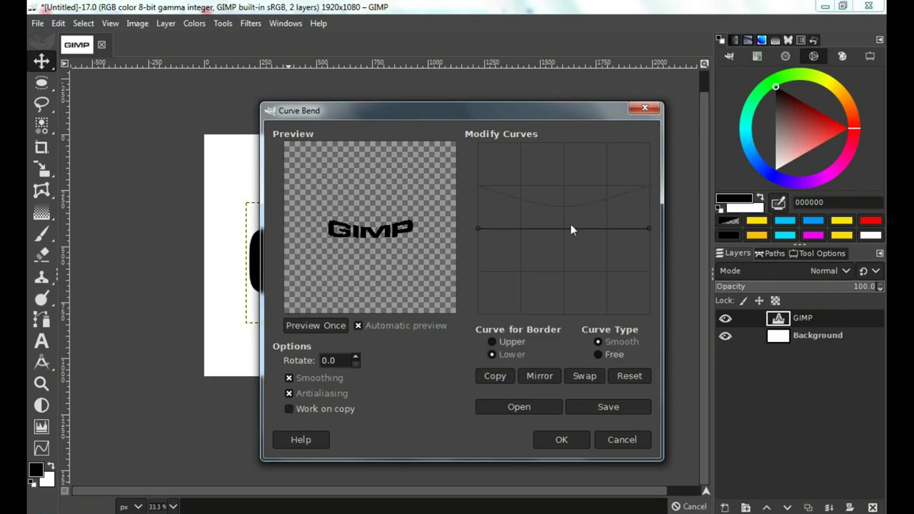
{"action": "left_click_drag", "start_coordinate": [478, 230], "coordinate": [477, 271]}
{"action": "left_click", "coordinate": [563, 250]}
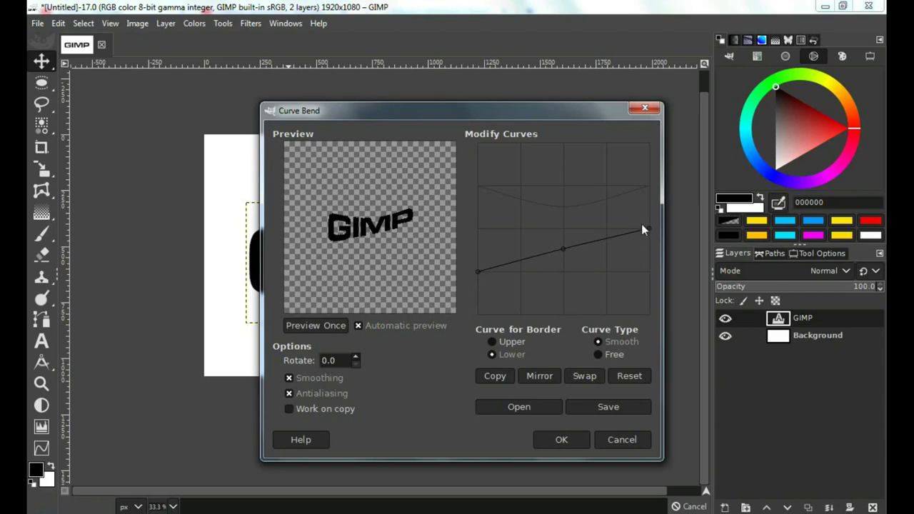
{"action": "left_click_drag", "start_coordinate": [650, 230], "coordinate": [660, 275]}
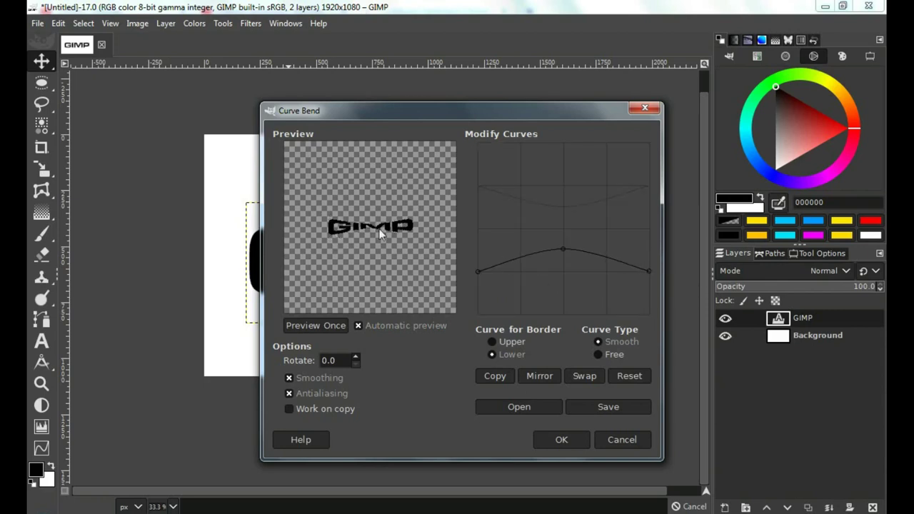
{"action": "left_click", "coordinate": [557, 440]}
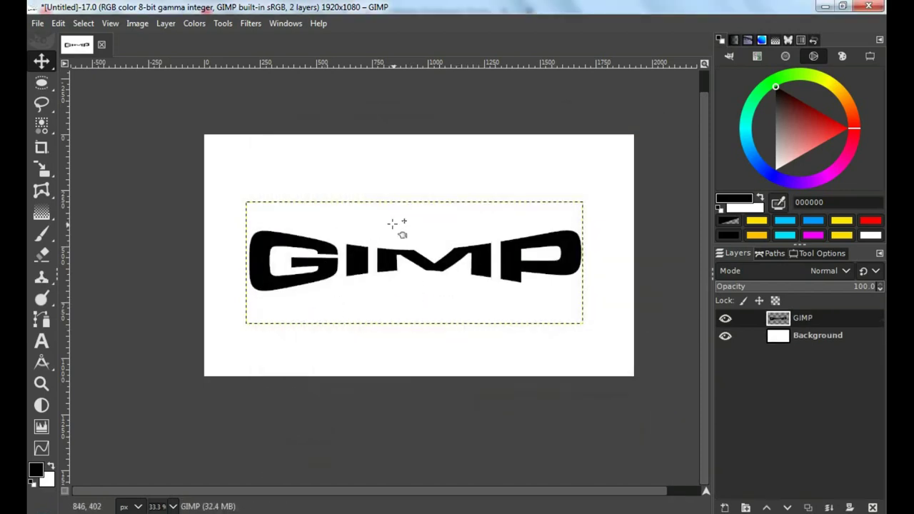
{"action": "mouse_move", "coordinate": [41, 168]}
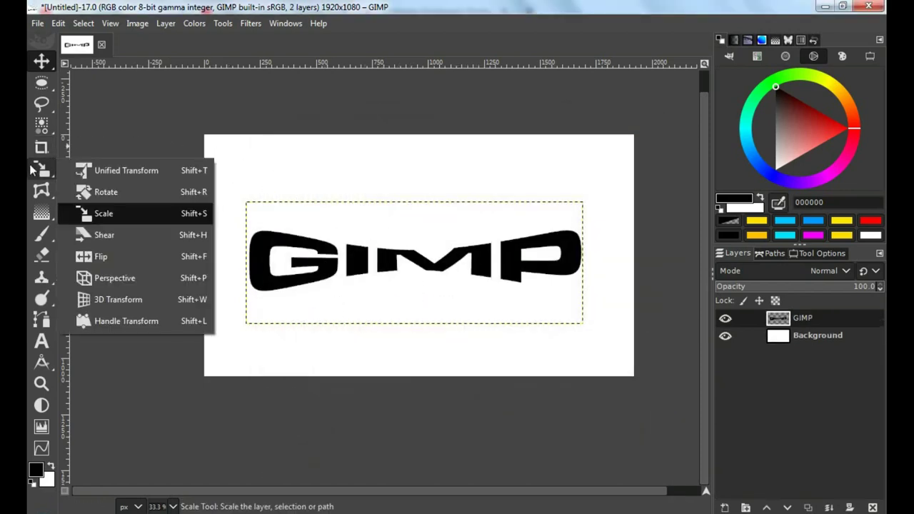
Stretch the bent GIMP layer vertically to 1507 × 1227 px
{"action": "left_click", "coordinate": [132, 215]}
{"action": "left_click", "coordinate": [432, 269]}
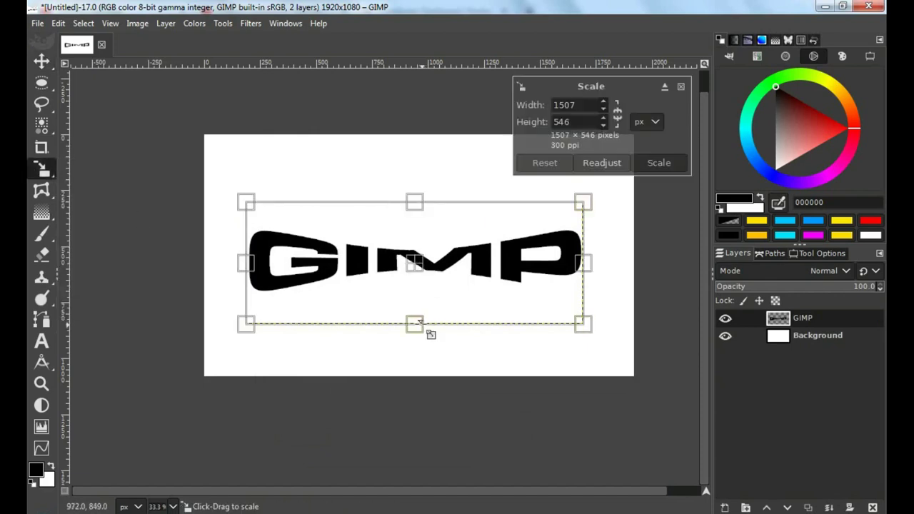
{"action": "left_click_drag", "start_coordinate": [419, 322], "coordinate": [414, 470]}
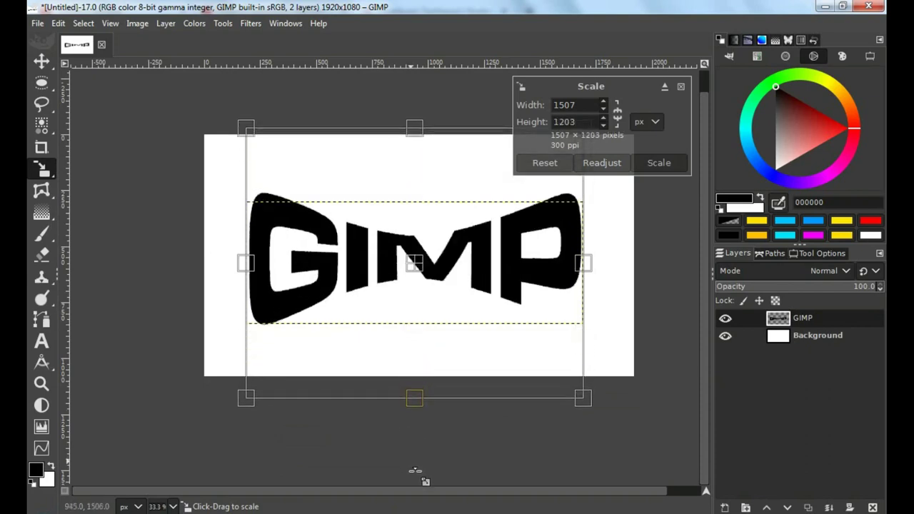
{"action": "left_click_drag", "start_coordinate": [414, 470], "coordinate": [420, 484]}
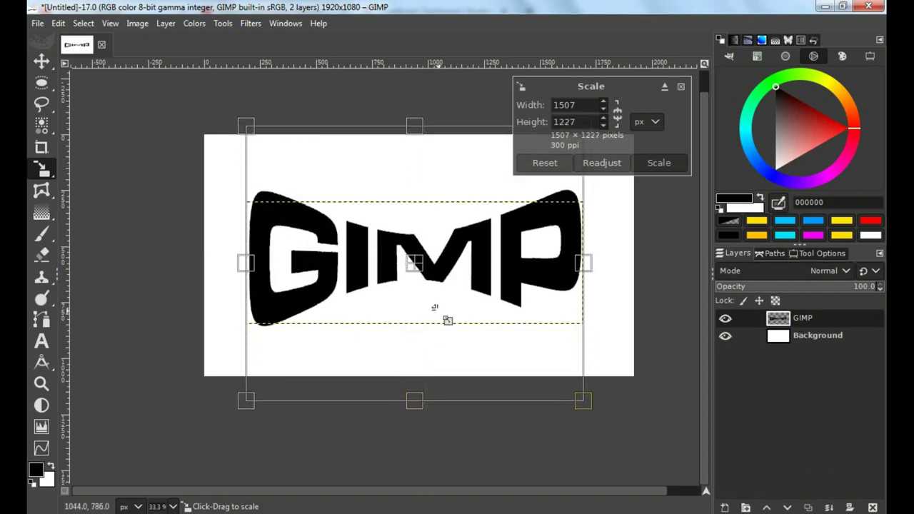
{"action": "left_click", "coordinate": [658, 163]}
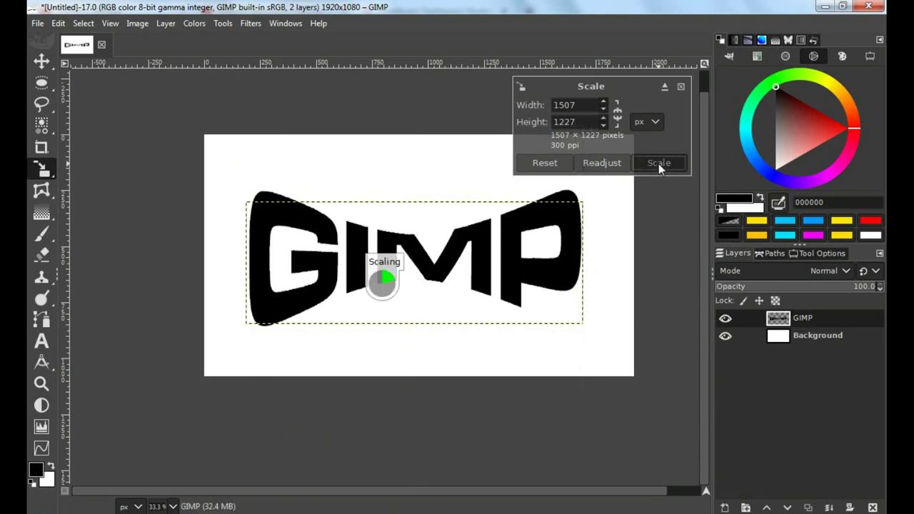
Select the letter shapes and bucket-fill them with bright blue 00b2f4
{"action": "right_click", "coordinate": [783, 322]}
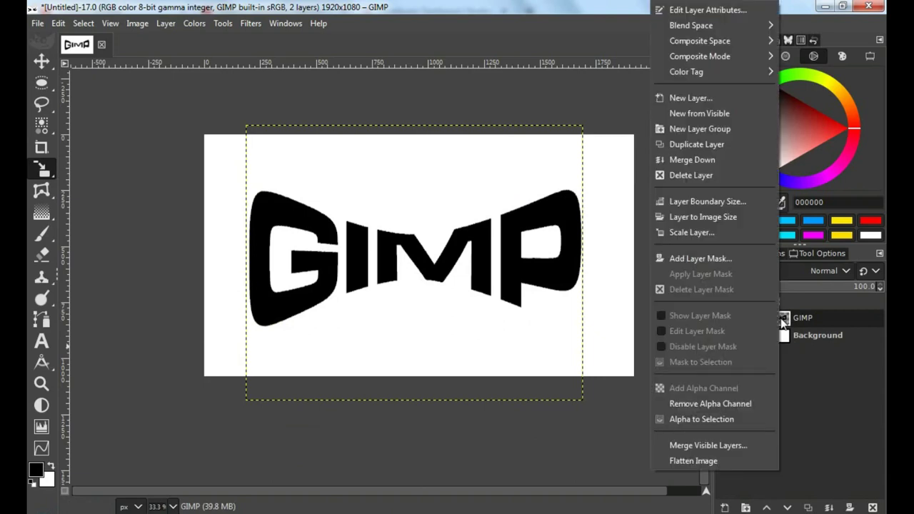
{"action": "left_click", "coordinate": [698, 420]}
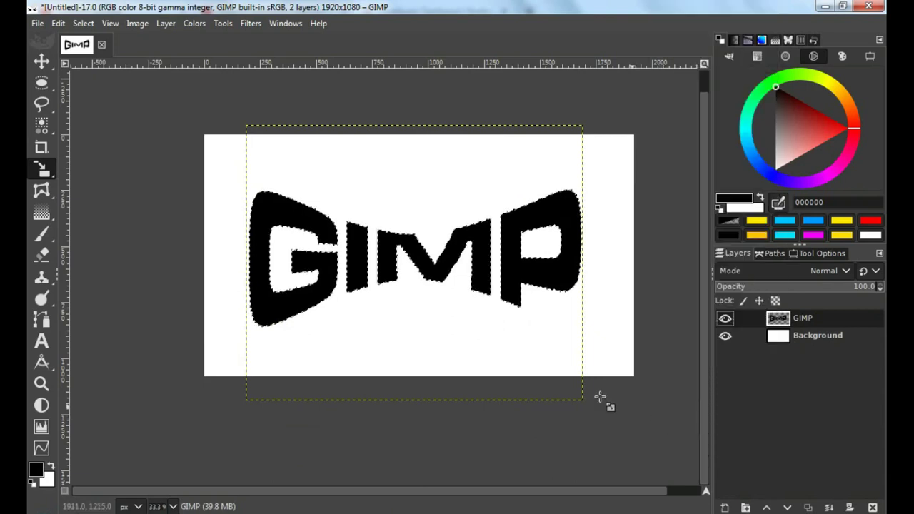
{"action": "scroll", "coordinate": [413, 265], "scroll_direction": "up", "scroll_amount": 1}
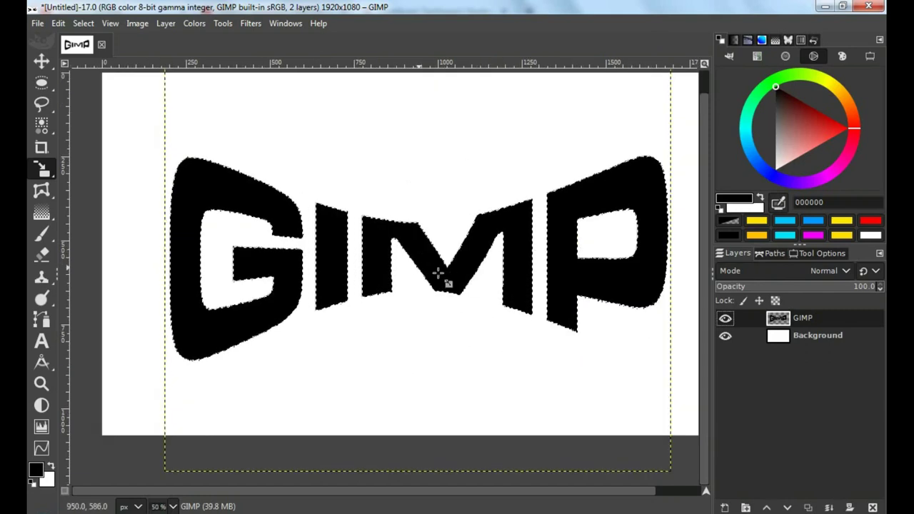
{"action": "mouse_move", "coordinate": [42, 213]}
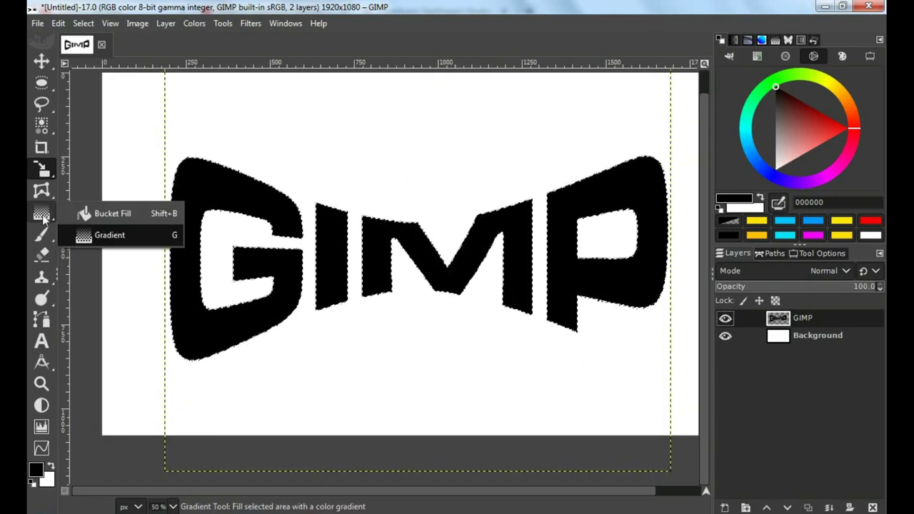
{"action": "left_click", "coordinate": [121, 212]}
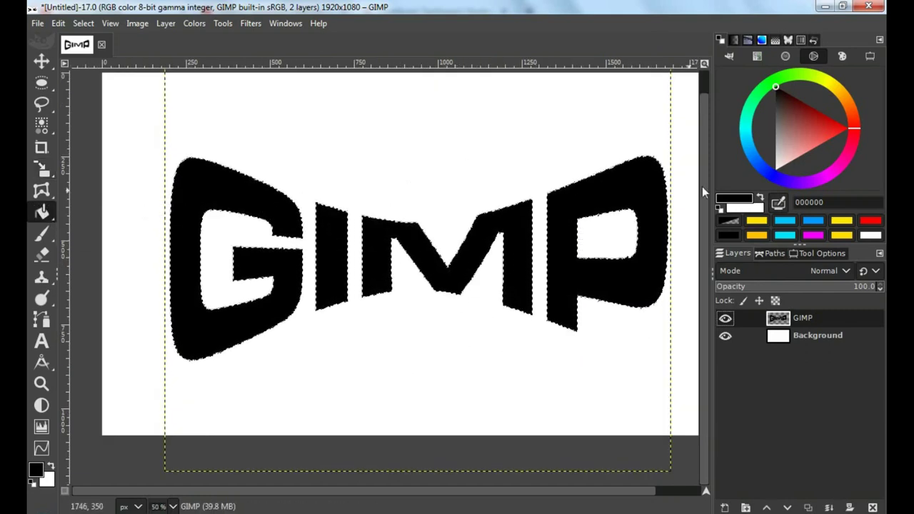
{"action": "left_click", "coordinate": [748, 146]}
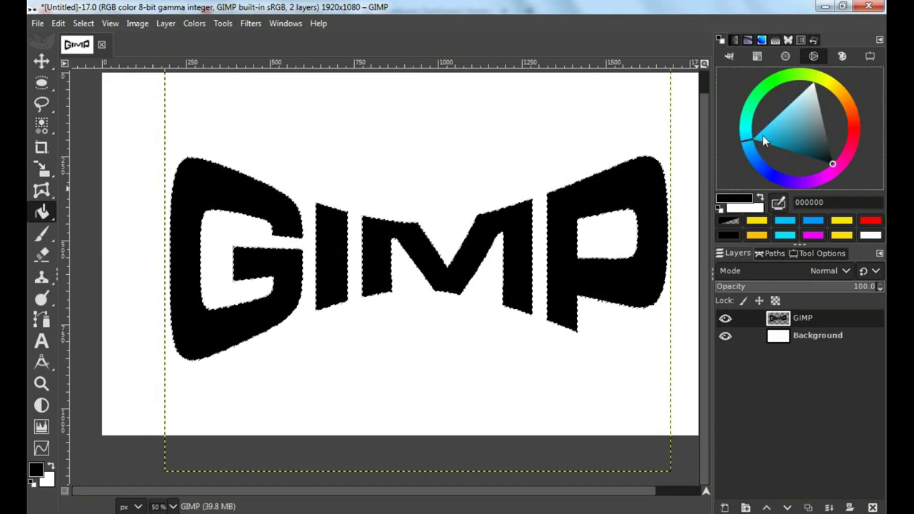
{"action": "left_click_drag", "start_coordinate": [762, 135], "coordinate": [757, 142]}
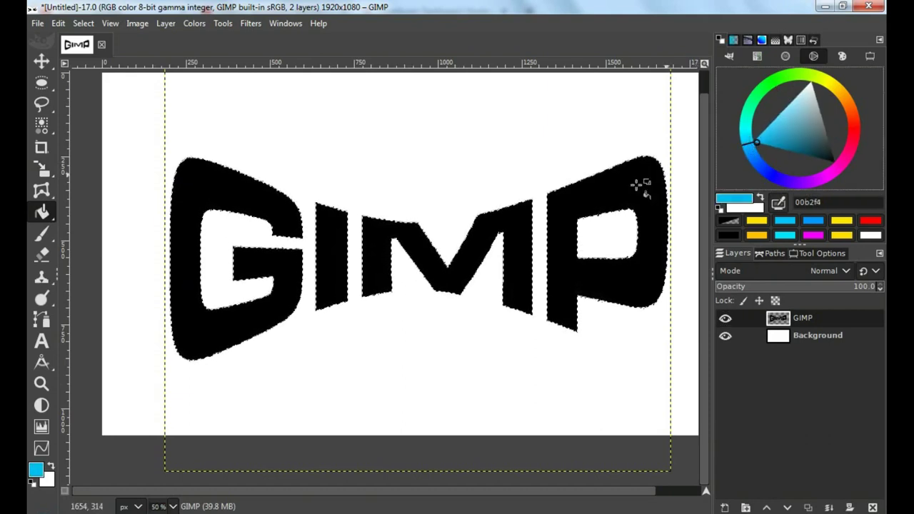
{"action": "left_click", "coordinate": [512, 222]}
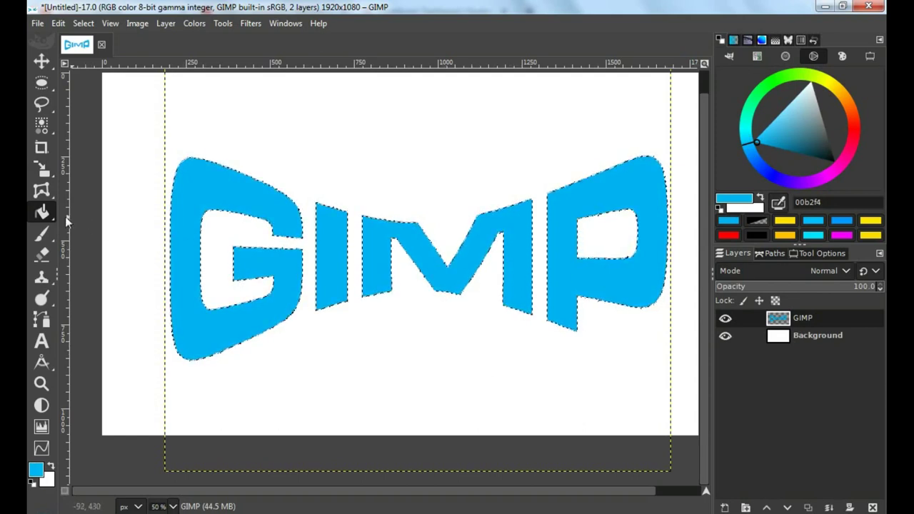
Set the Gradient tool to FG to Transparent, Linear, Multiply mode, with foreground 003e55
{"action": "mouse_move", "coordinate": [42, 212]}
{"action": "left_click", "coordinate": [111, 240]}
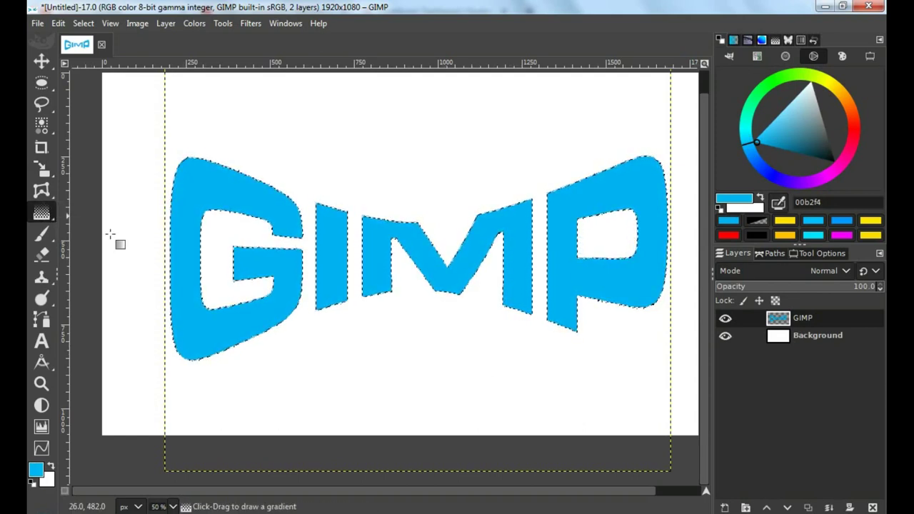
{"action": "left_click", "coordinate": [818, 255]}
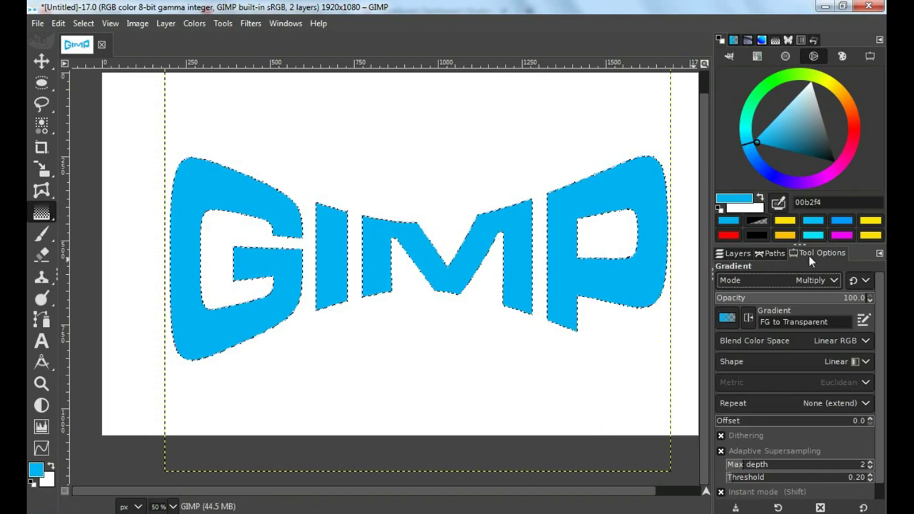
{"action": "left_click", "coordinate": [727, 317]}
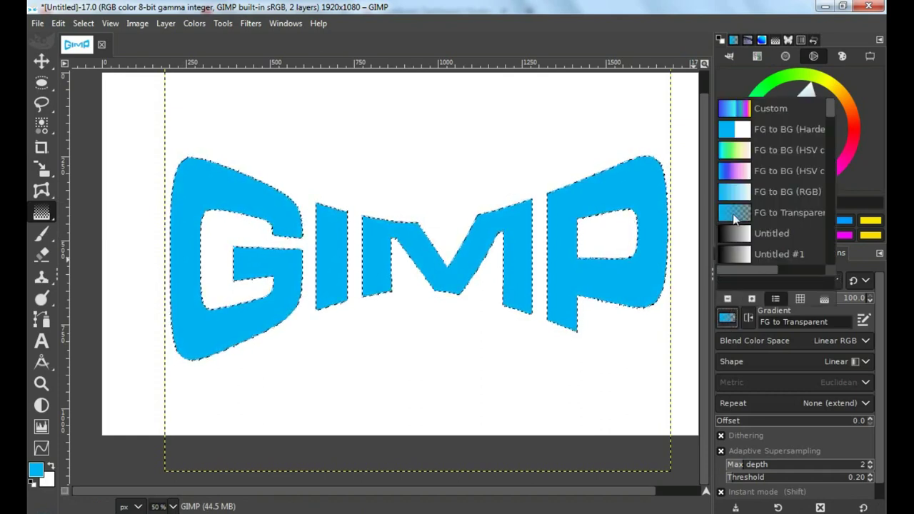
{"action": "left_click", "coordinate": [856, 362]}
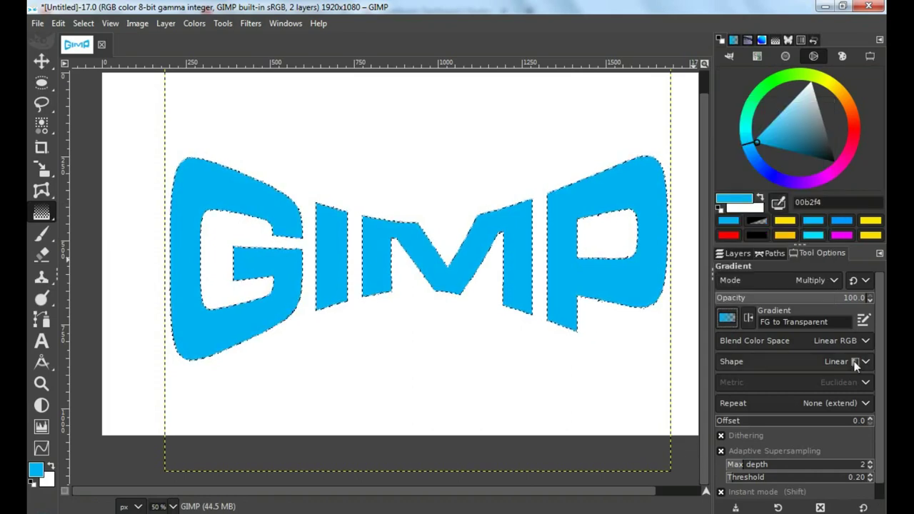
{"action": "left_click", "coordinate": [855, 363]}
{"action": "left_click", "coordinate": [739, 190]}
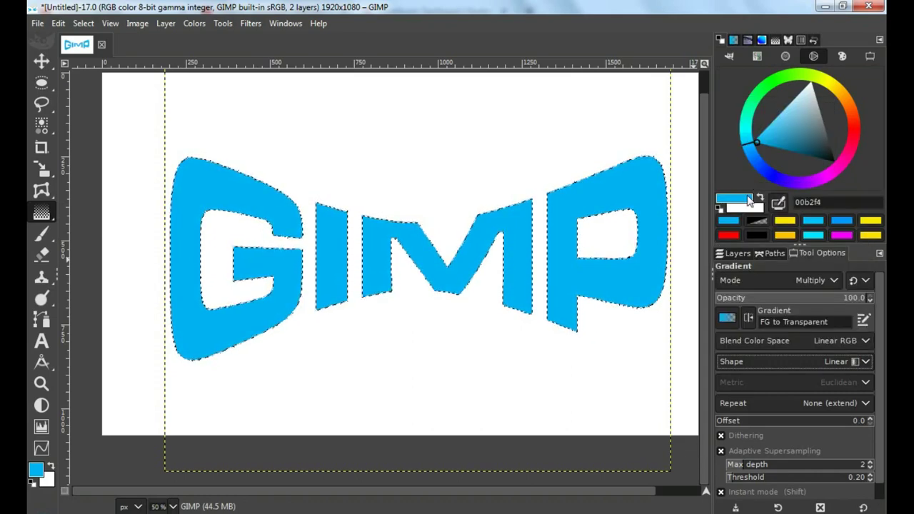
{"action": "left_click", "coordinate": [832, 280]}
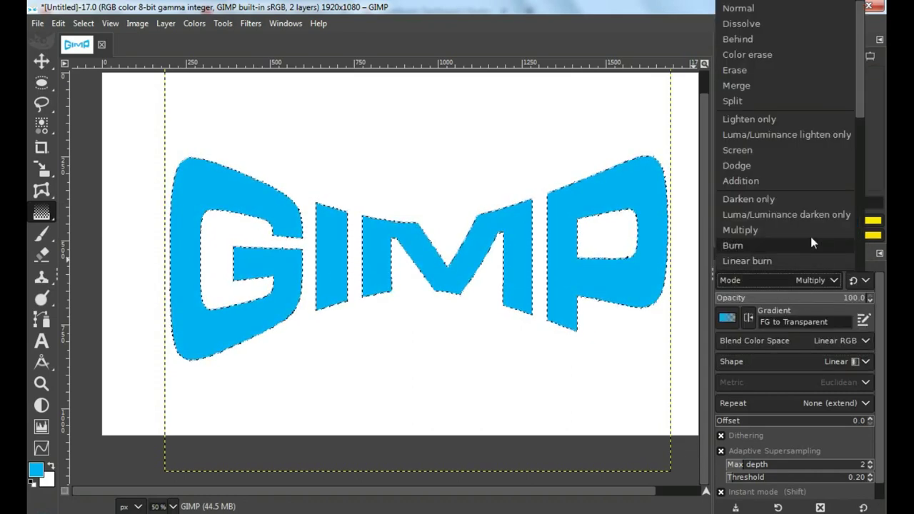
{"action": "left_click", "coordinate": [744, 230]}
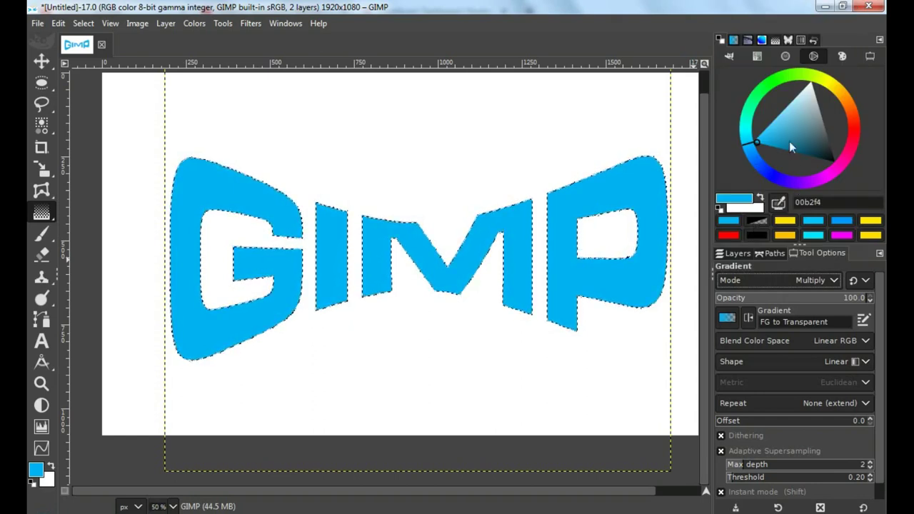
{"action": "left_click", "coordinate": [806, 155]}
{"action": "left_click", "coordinate": [806, 156]}
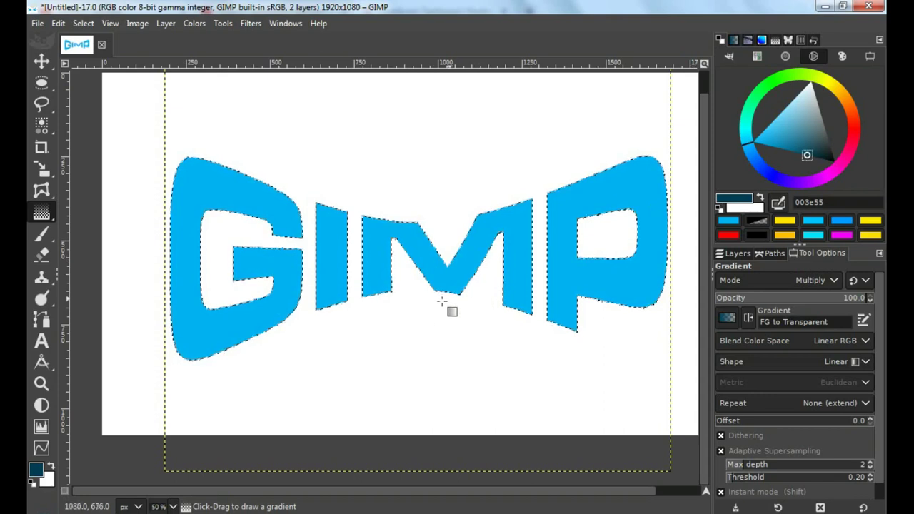
Drag a vertical gradient over the letters, dark navy at bottom fading to blue at top
{"action": "left_click_drag", "start_coordinate": [421, 324], "coordinate": [423, 199]}
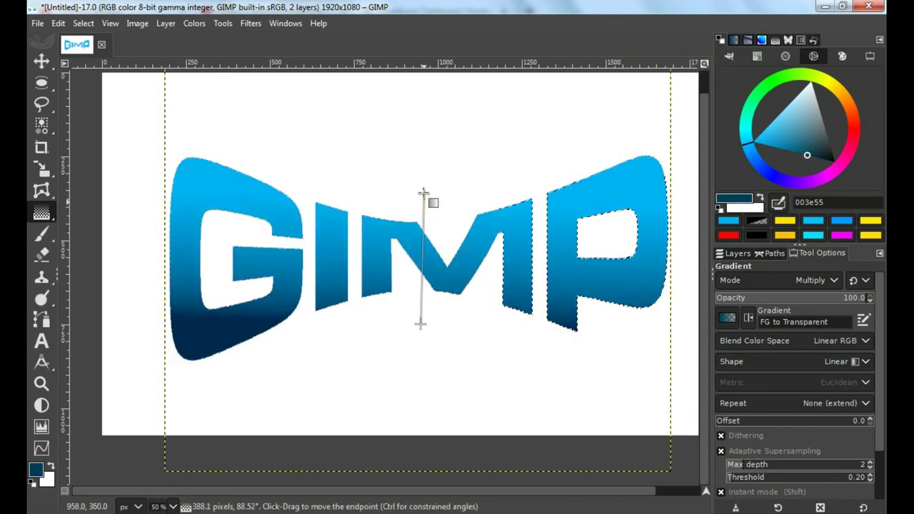
{"action": "left_click", "coordinate": [376, 270]}
{"action": "left_click_drag", "start_coordinate": [420, 331], "coordinate": [423, 194]}
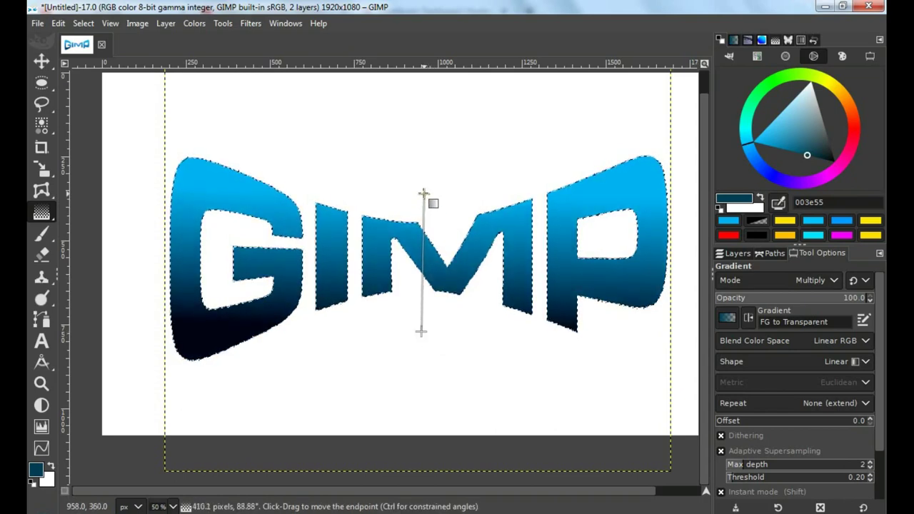
{"action": "left_click", "coordinate": [439, 336]}
{"action": "left_click_drag", "start_coordinate": [440, 325], "coordinate": [440, 180]}
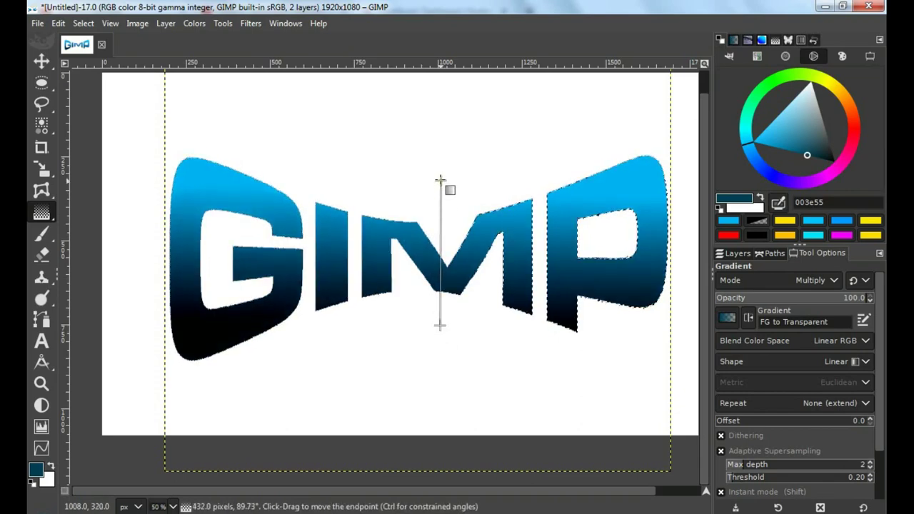
{"action": "left_click", "coordinate": [463, 365]}
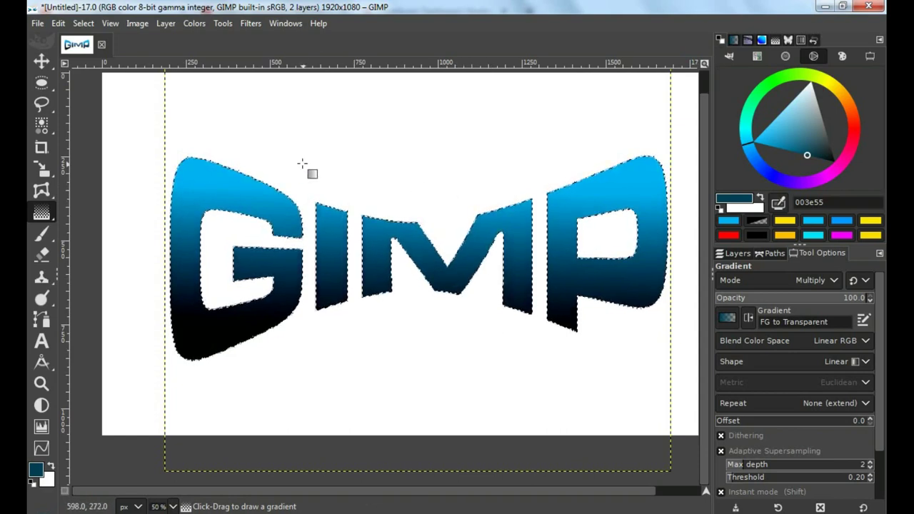
{"action": "left_click", "coordinate": [737, 253]}
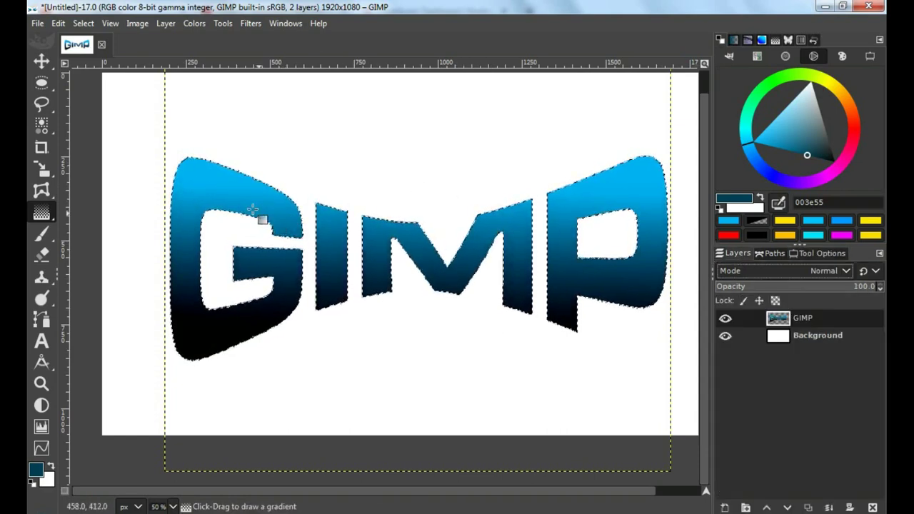
Grow the selection around the letters by 17 px
{"action": "left_click", "coordinate": [82, 22]}
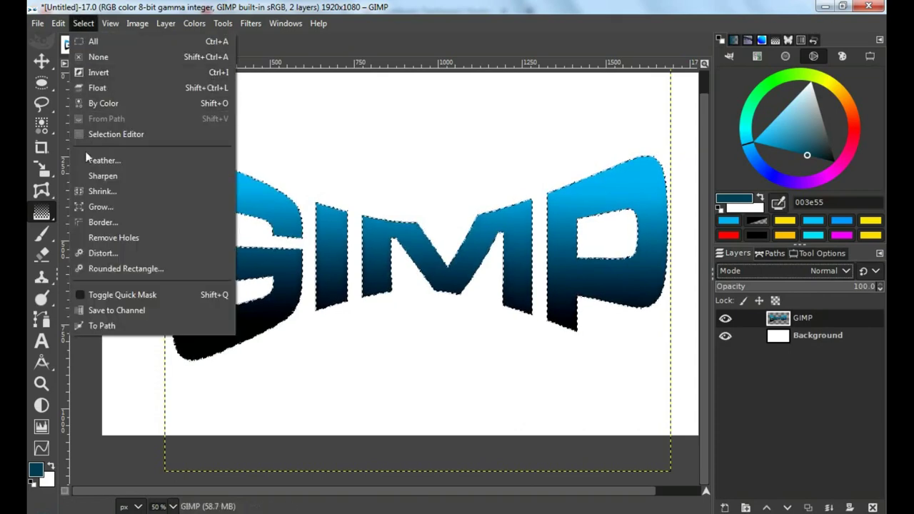
{"action": "left_click", "coordinate": [106, 207]}
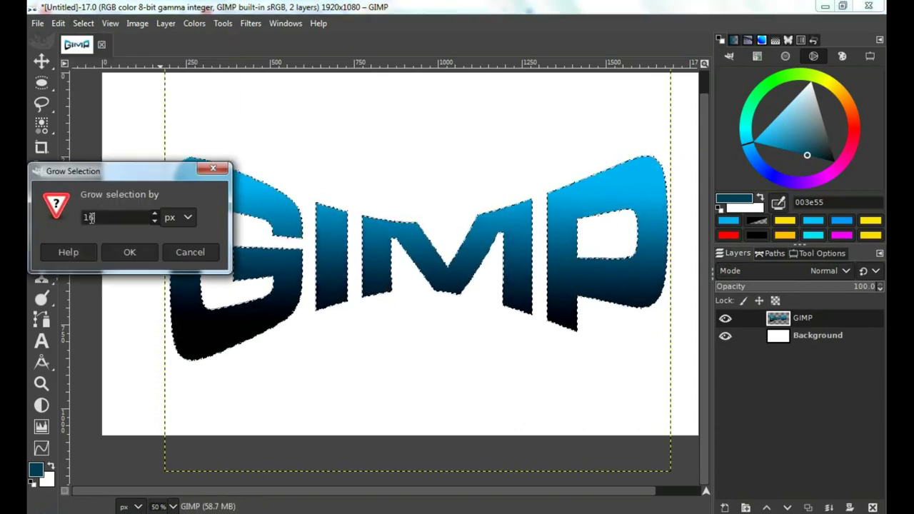
{"action": "type", "text": "7"}
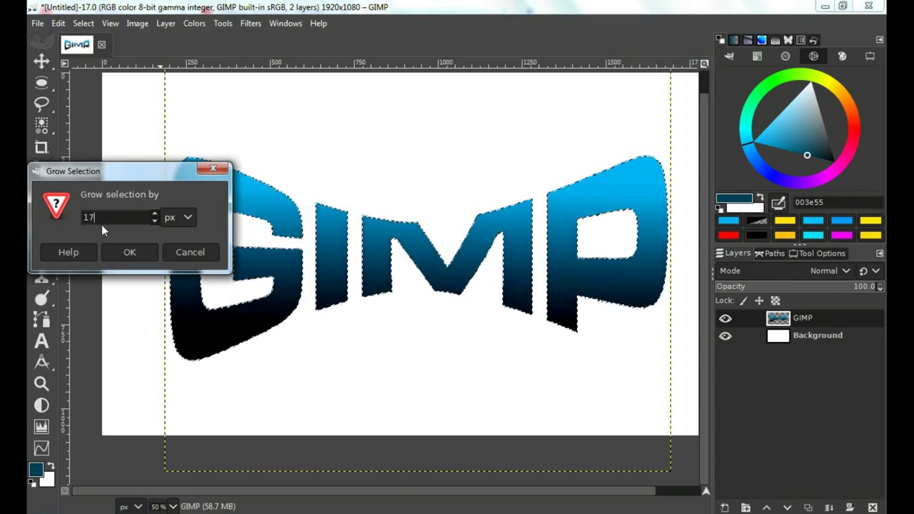
{"action": "left_click", "coordinate": [129, 252]}
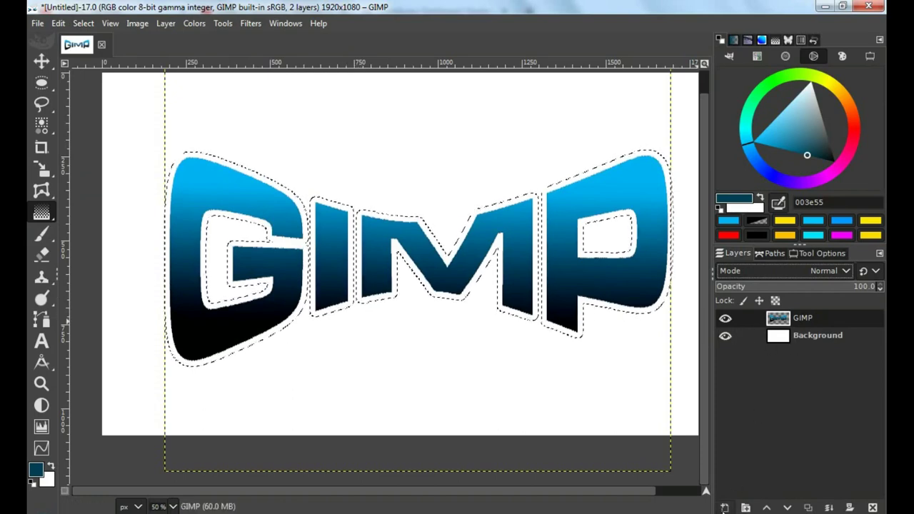
Add a new transparent layer and move it below the GIMP text layer
{"action": "left_click", "coordinate": [724, 507]}
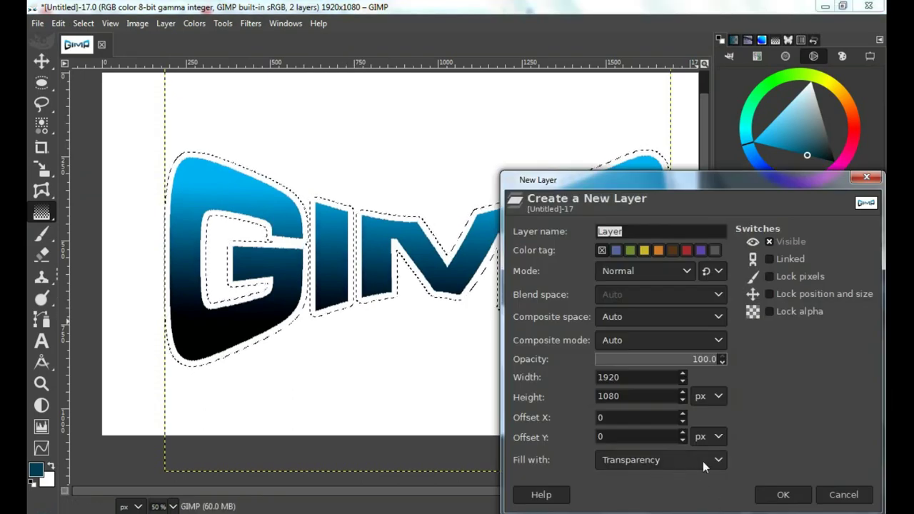
{"action": "left_click", "coordinate": [782, 494]}
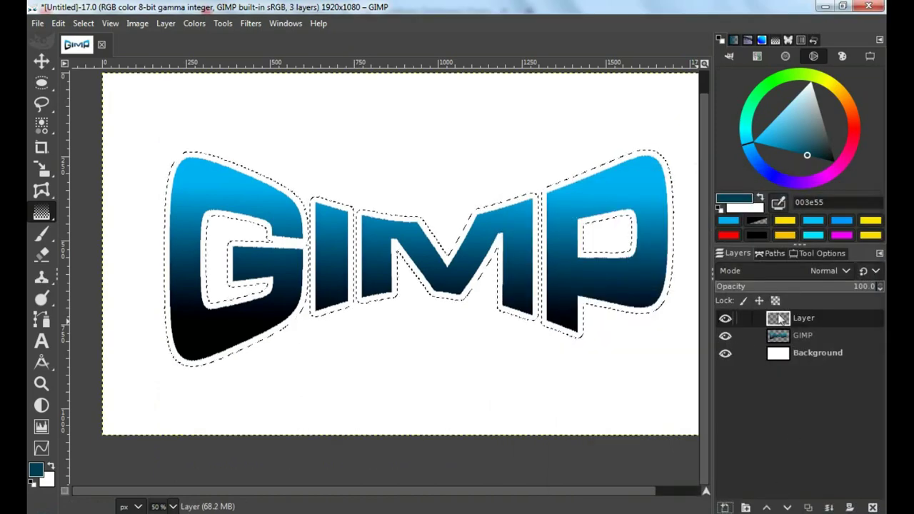
{"action": "left_click", "coordinate": [787, 507]}
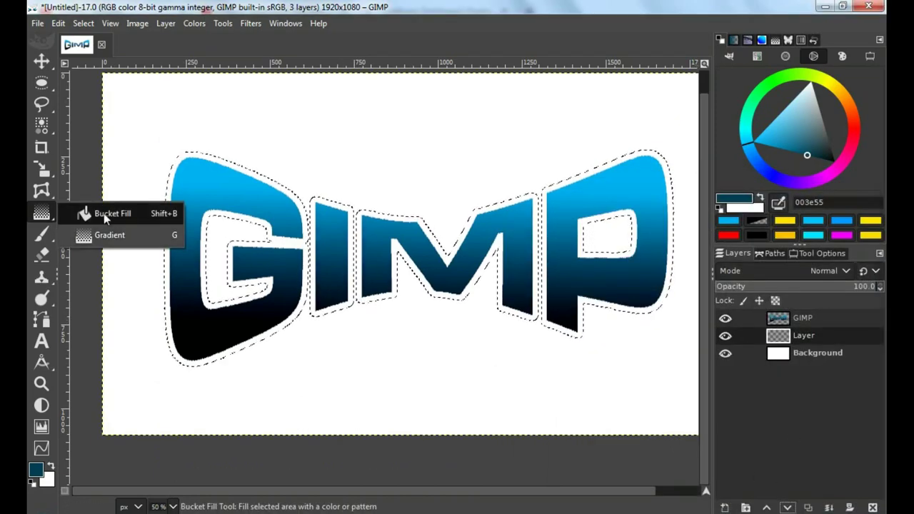
Bucket-fill the grown selection on the new layer with yellow ffc700
{"action": "left_click", "coordinate": [134, 211]}
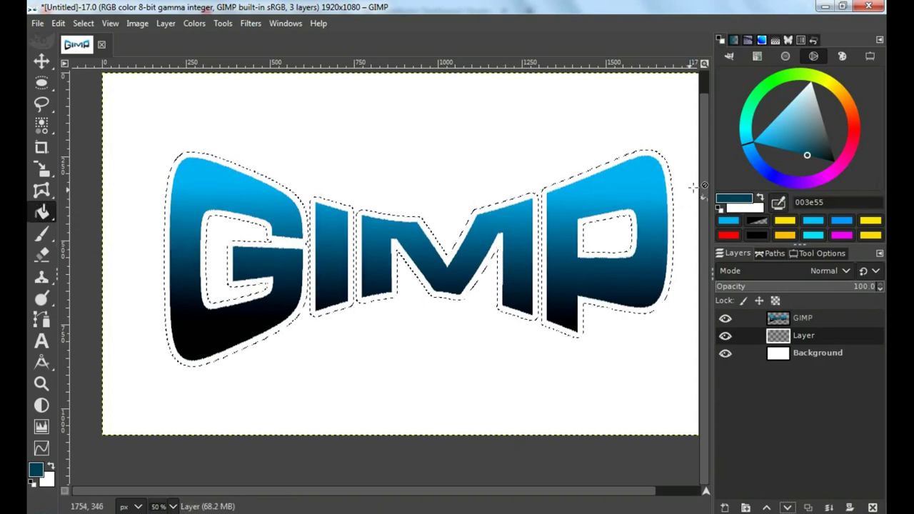
{"action": "left_click", "coordinate": [834, 86]}
{"action": "left_click", "coordinate": [830, 91]}
{"action": "left_click", "coordinate": [833, 90]}
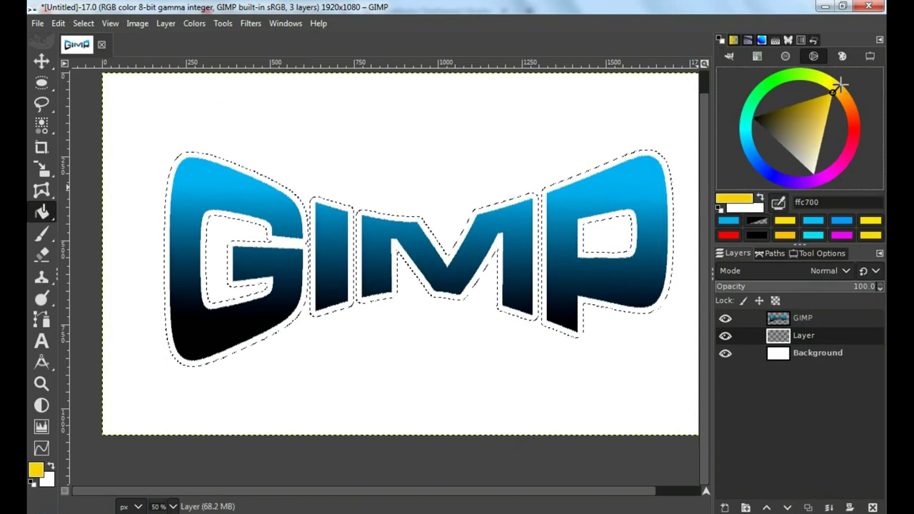
{"action": "left_click", "coordinate": [540, 213]}
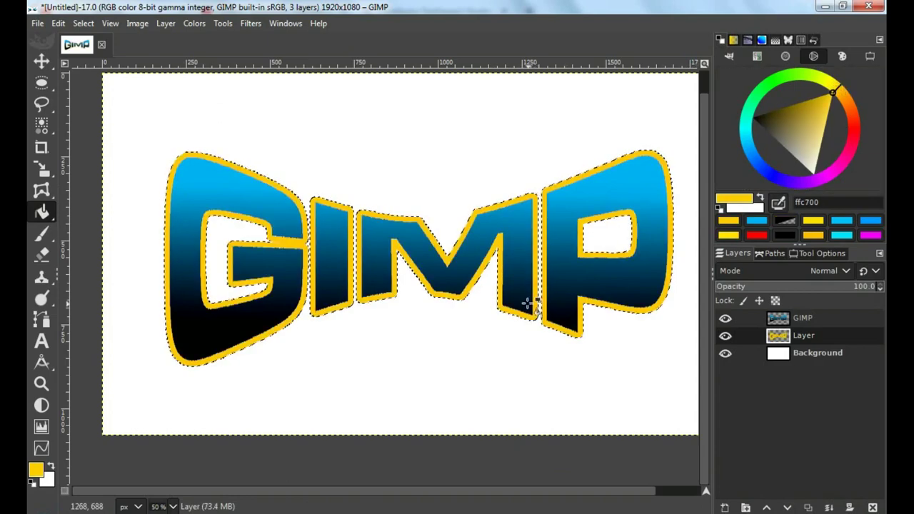
{"action": "left_click", "coordinate": [725, 318]}
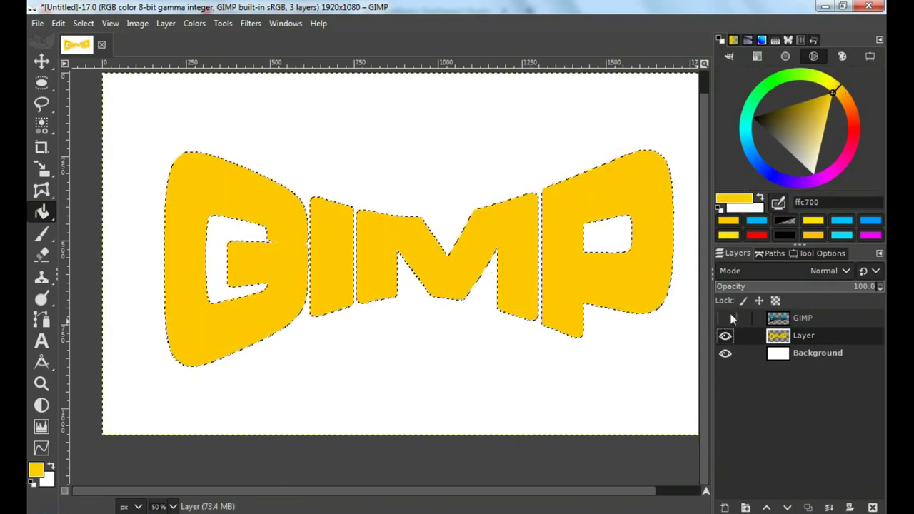
{"action": "left_click", "coordinate": [727, 316]}
{"action": "mouse_move", "coordinate": [42, 212]}
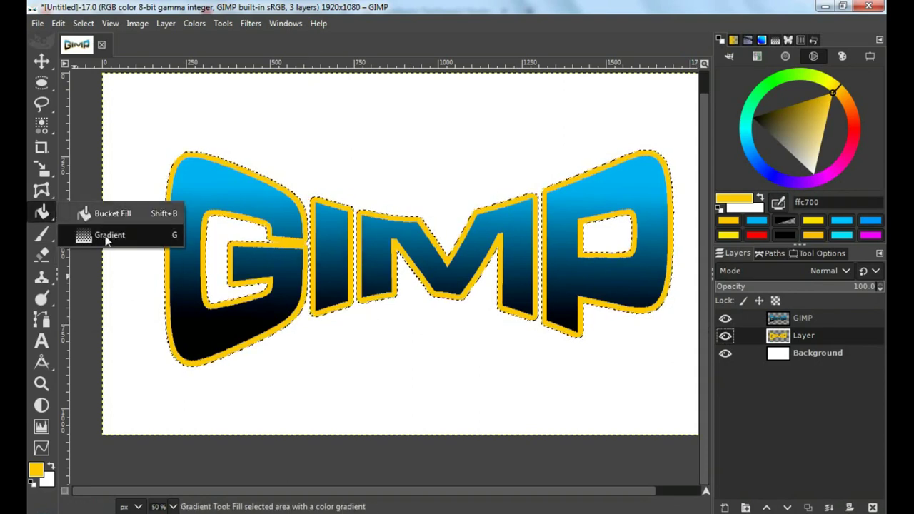
Blend red ff0006 into the top of the yellow outline with a gradient
{"action": "left_click", "coordinate": [108, 236]}
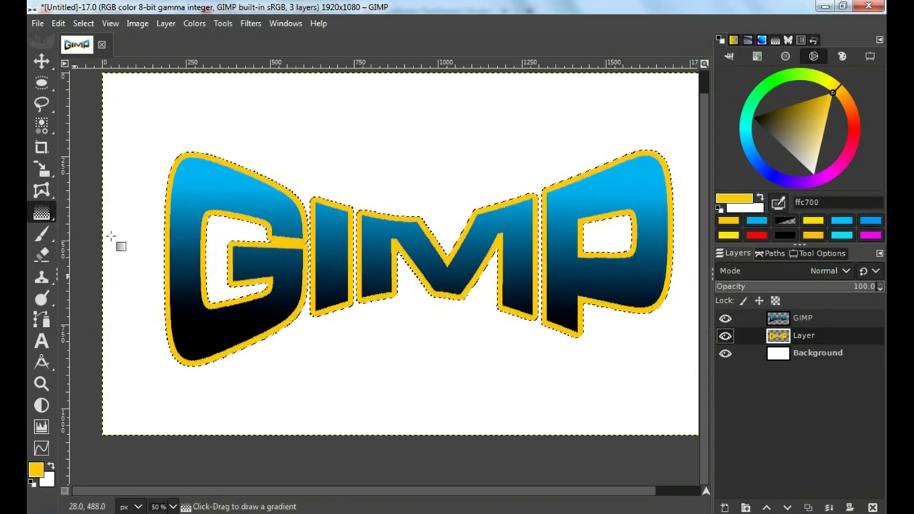
{"action": "left_click", "coordinate": [847, 131]}
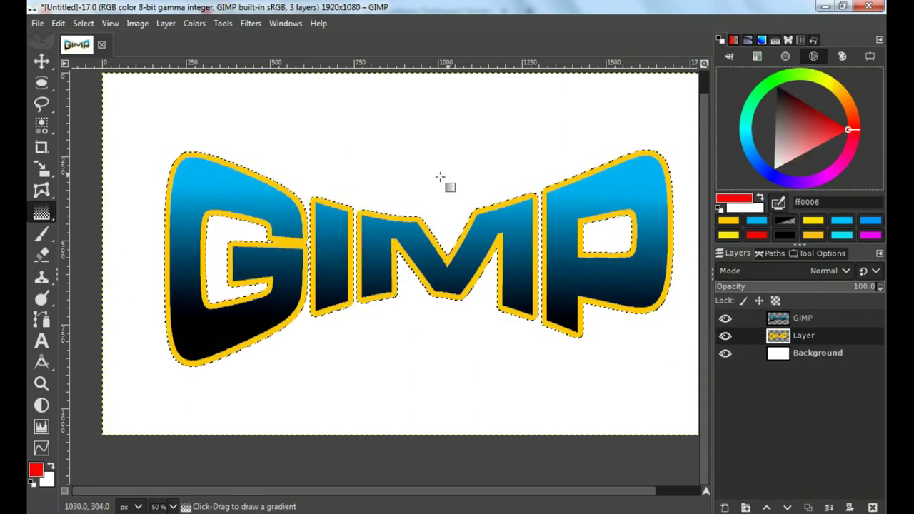
{"action": "left_click_drag", "start_coordinate": [439, 177], "coordinate": [435, 277]}
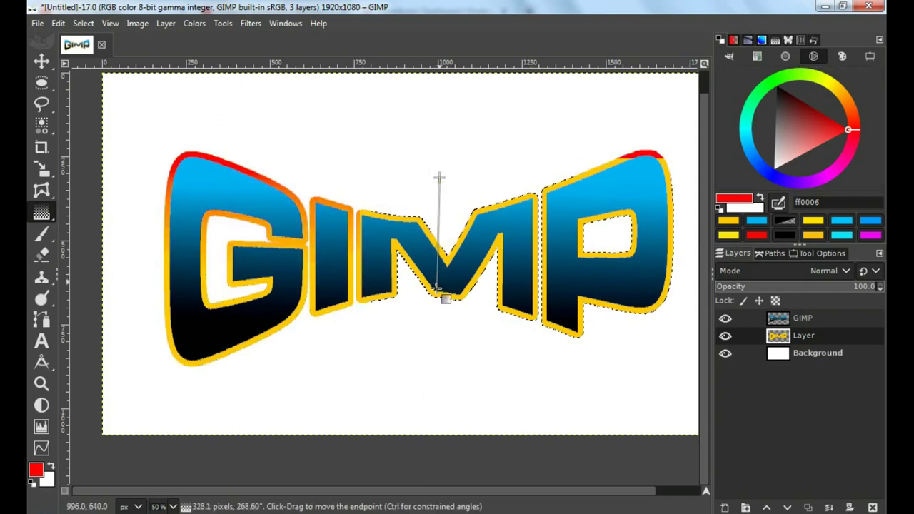
{"action": "key", "text": "Return"}
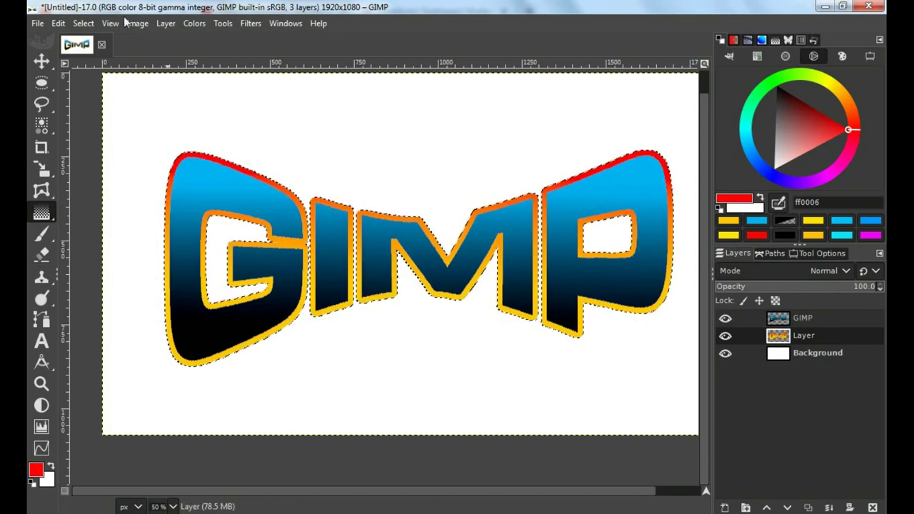
Clear the selection and bring up the Light and Shadow filters
{"action": "left_click", "coordinate": [83, 22]}
{"action": "left_click", "coordinate": [100, 55]}
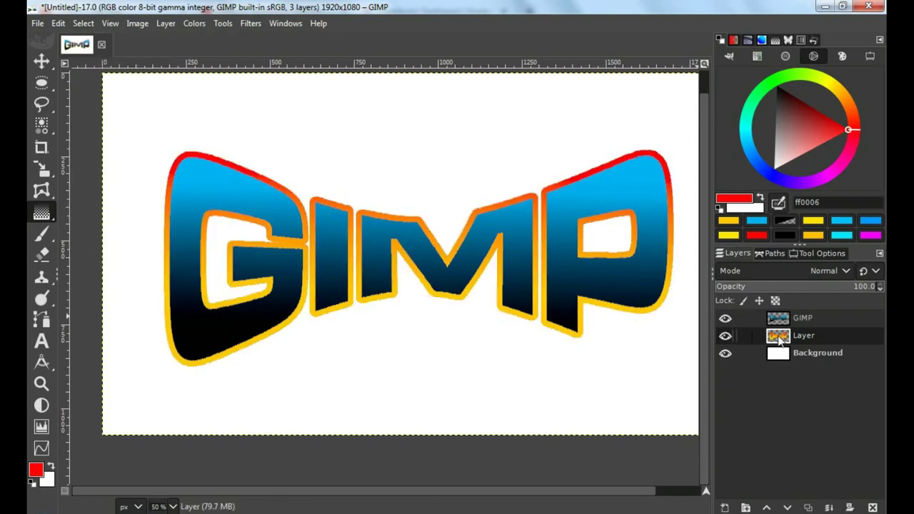
{"action": "left_click", "coordinate": [248, 23]}
{"action": "mouse_move", "coordinate": [288, 160]}
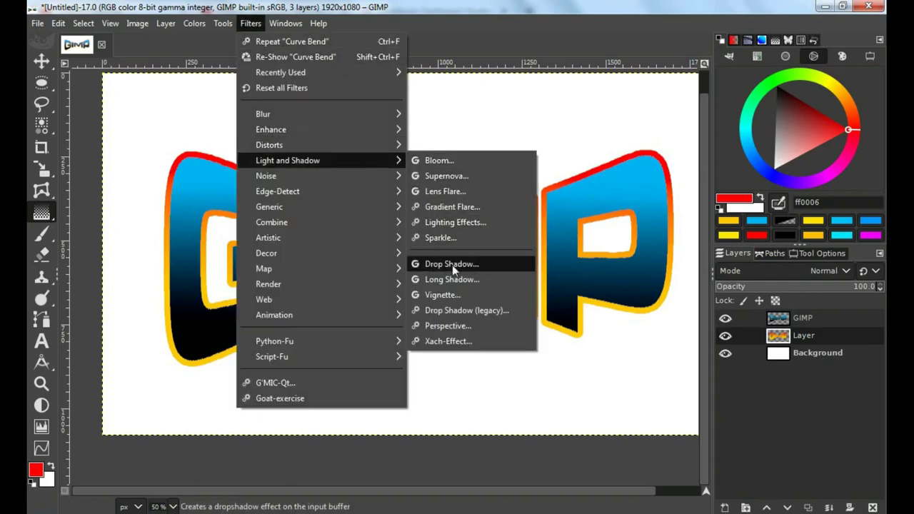
Set Drop Shadow to offset 0, blur 0, grow radius 17 and opacity 2
{"action": "left_click", "coordinate": [463, 265]}
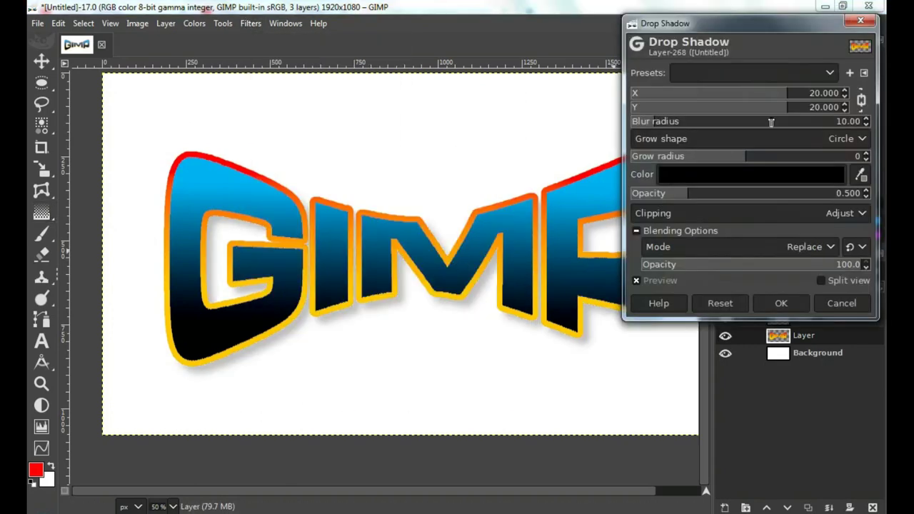
{"action": "left_click_drag", "start_coordinate": [791, 94], "coordinate": [733, 94]}
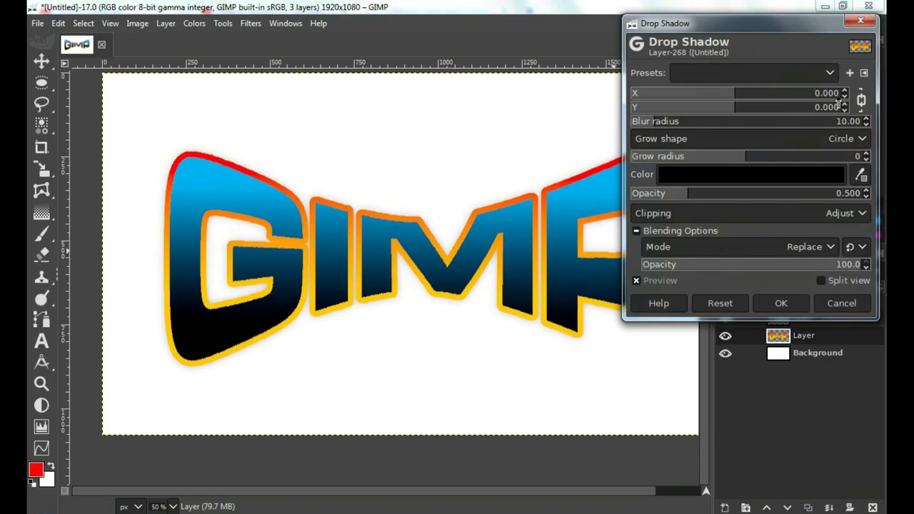
{"action": "left_click_drag", "start_coordinate": [651, 122], "coordinate": [628, 122]}
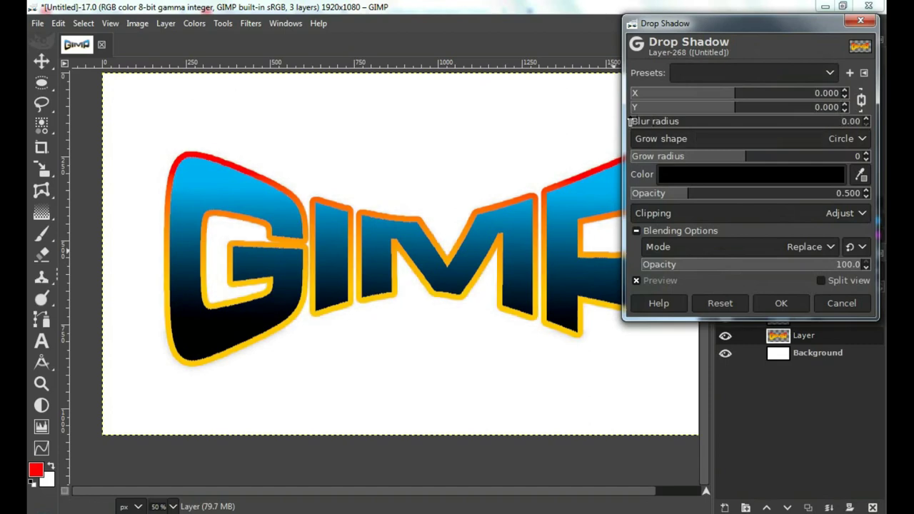
{"action": "left_click_drag", "start_coordinate": [749, 156], "coordinate": [811, 154]}
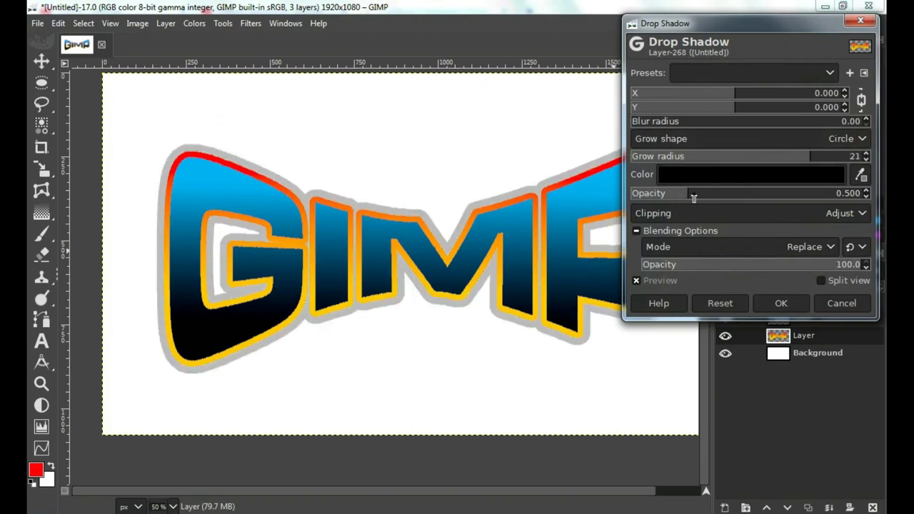
{"action": "left_click_drag", "start_coordinate": [693, 196], "coordinate": [863, 185]}
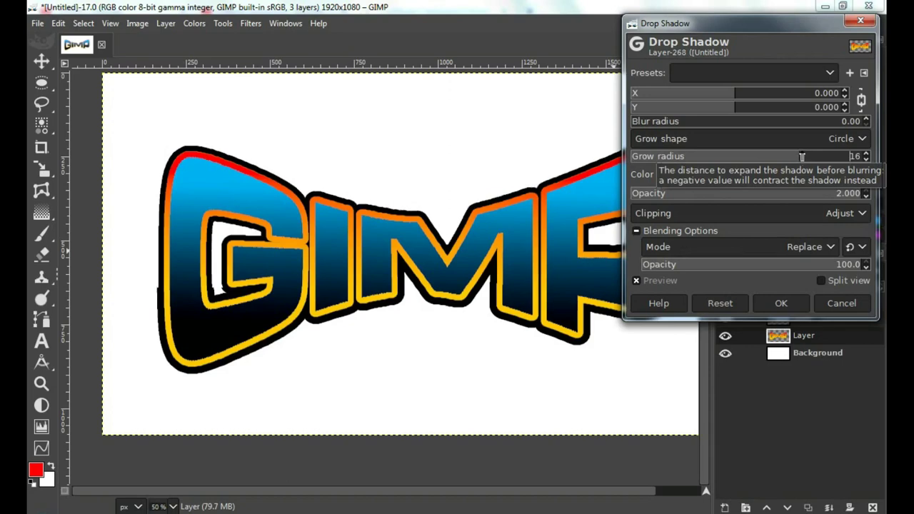
{"action": "left_click_drag", "start_coordinate": [799, 157], "coordinate": [802, 156]}
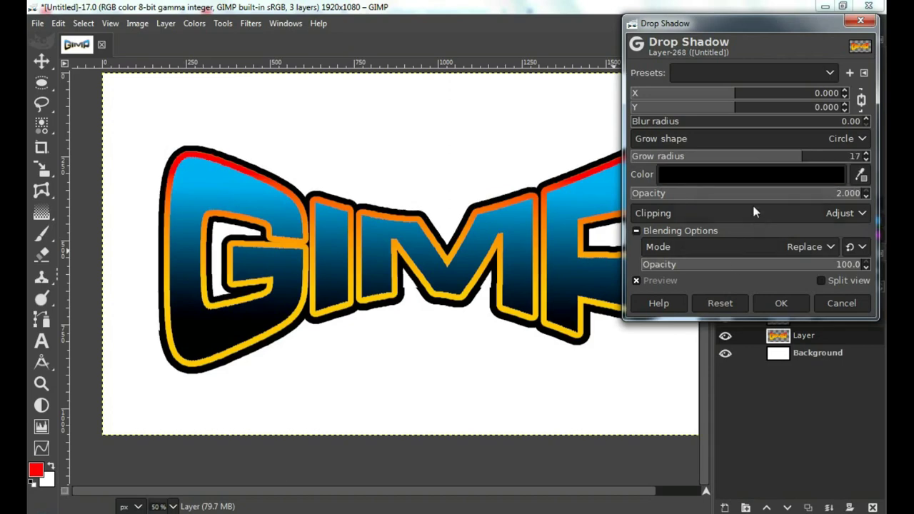
Make the shadow colour dark navy 000664 and apply the stroke
{"action": "left_click", "coordinate": [730, 180]}
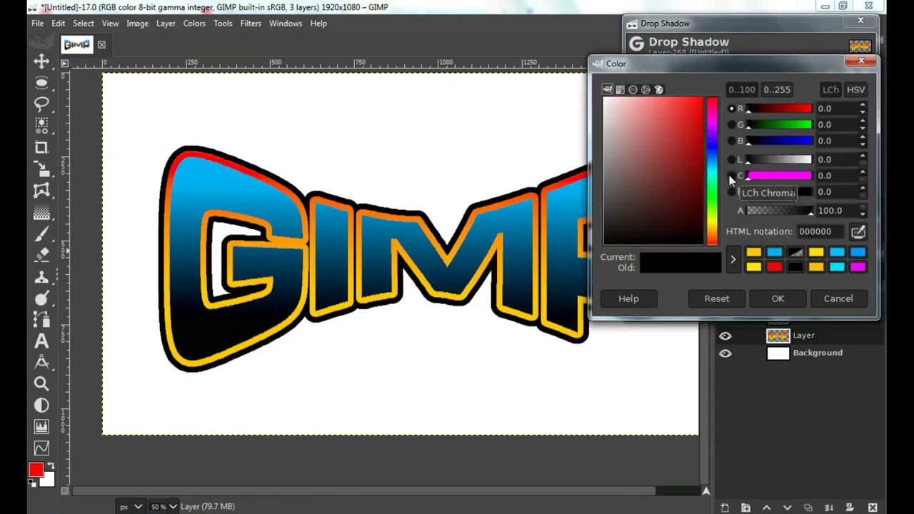
{"action": "left_click", "coordinate": [713, 146]}
{"action": "left_click", "coordinate": [699, 134]}
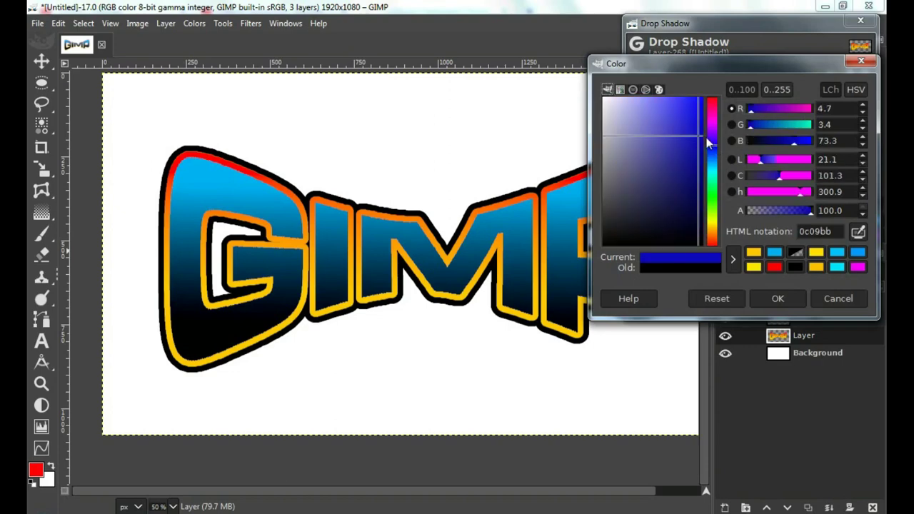
{"action": "left_click_drag", "start_coordinate": [706, 142], "coordinate": [718, 153]}
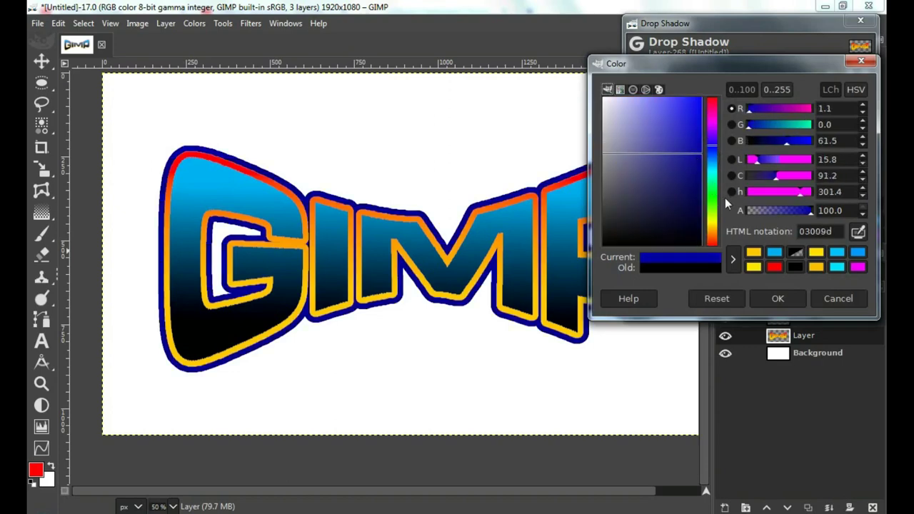
{"action": "left_click_drag", "start_coordinate": [711, 147], "coordinate": [710, 165]}
{"action": "left_click_drag", "start_coordinate": [698, 187], "coordinate": [715, 193]}
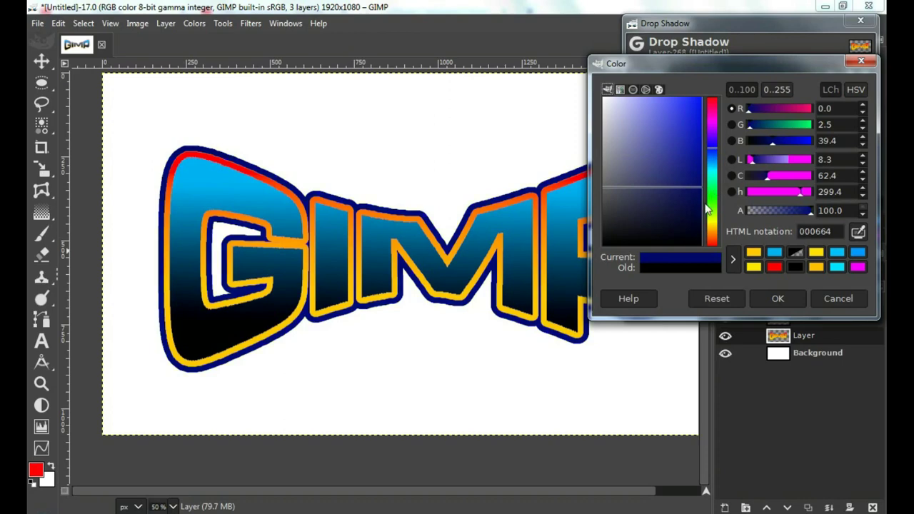
{"action": "left_click", "coordinate": [777, 299]}
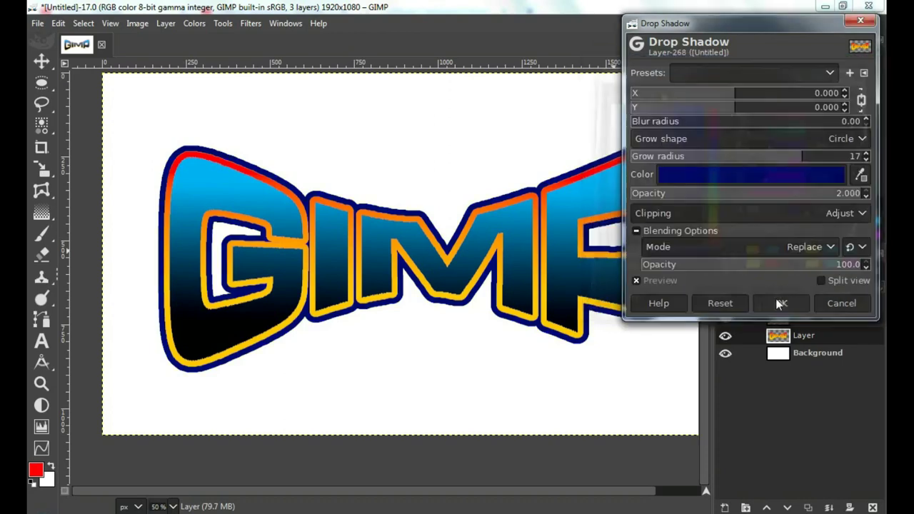
{"action": "left_click", "coordinate": [781, 303]}
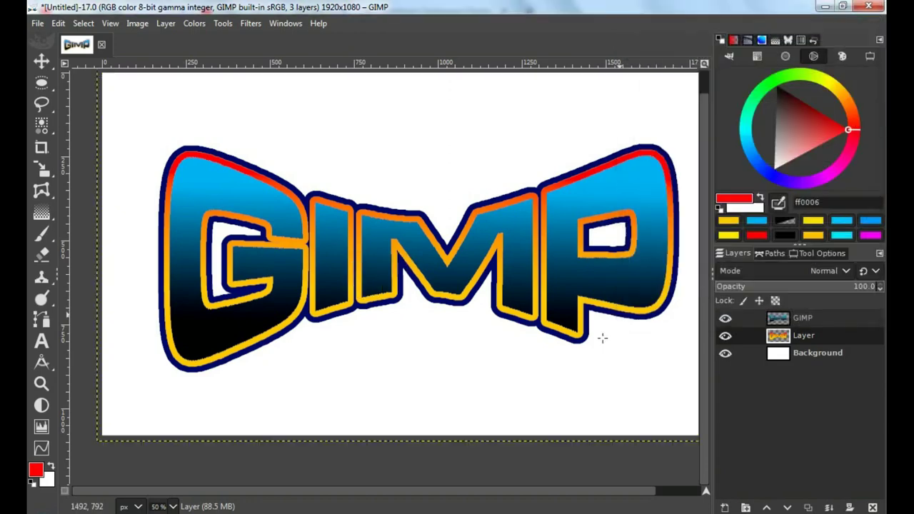
Start a Long Shadow on the text layer with a dark navy 00022a colour
{"action": "left_click", "coordinate": [251, 23]}
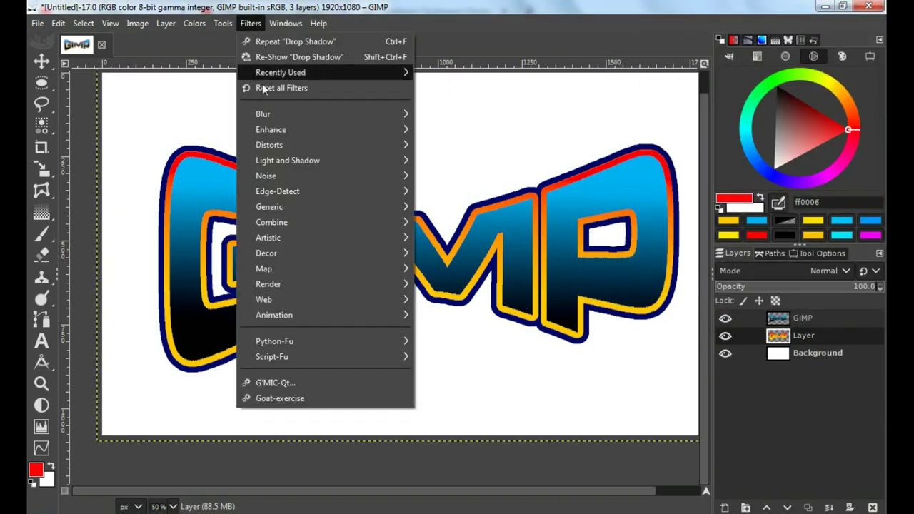
{"action": "mouse_move", "coordinate": [287, 160]}
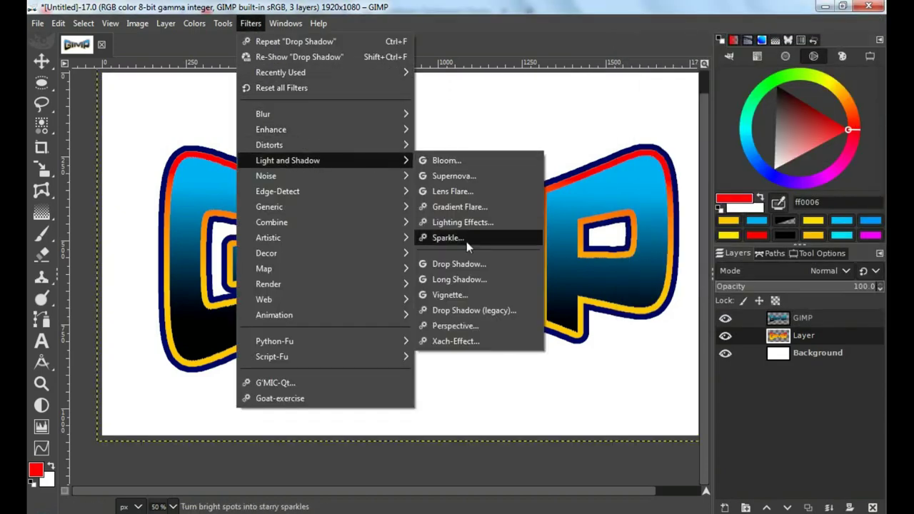
{"action": "left_click", "coordinate": [459, 279]}
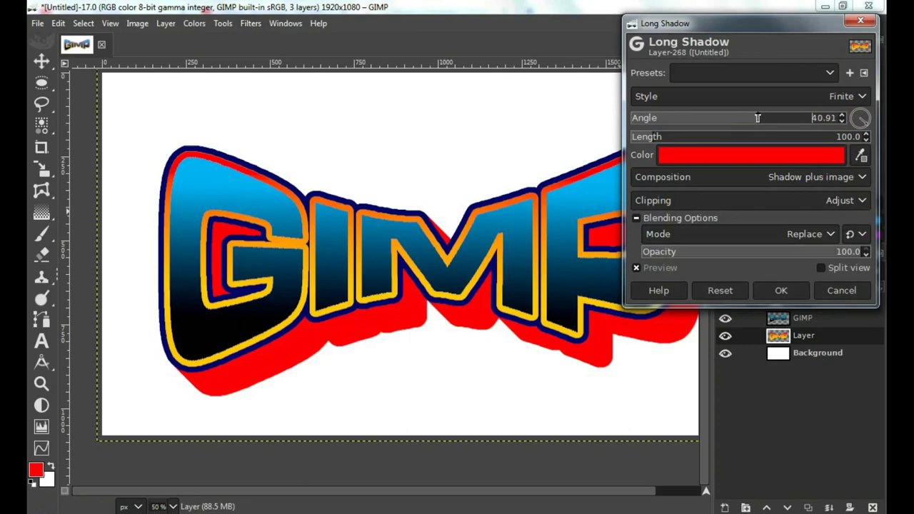
{"action": "left_click_drag", "start_coordinate": [757, 117], "coordinate": [753, 118]}
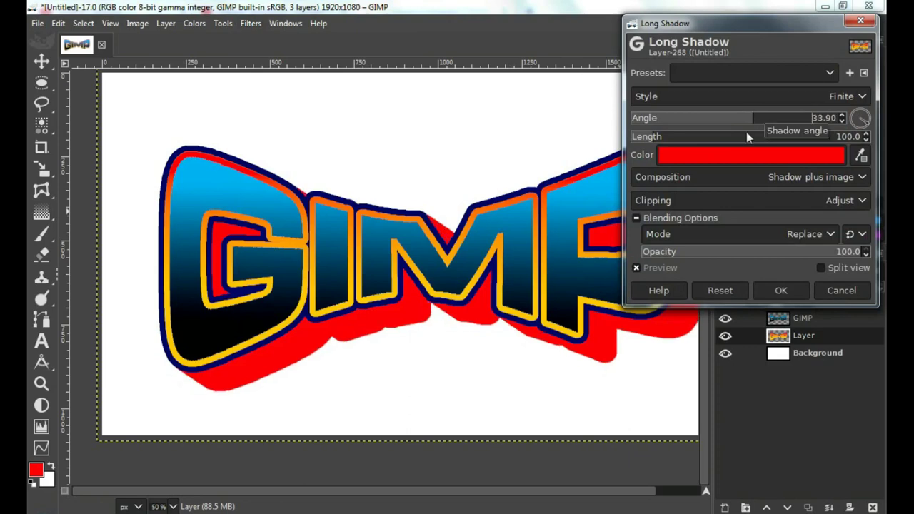
{"action": "left_click", "coordinate": [730, 157]}
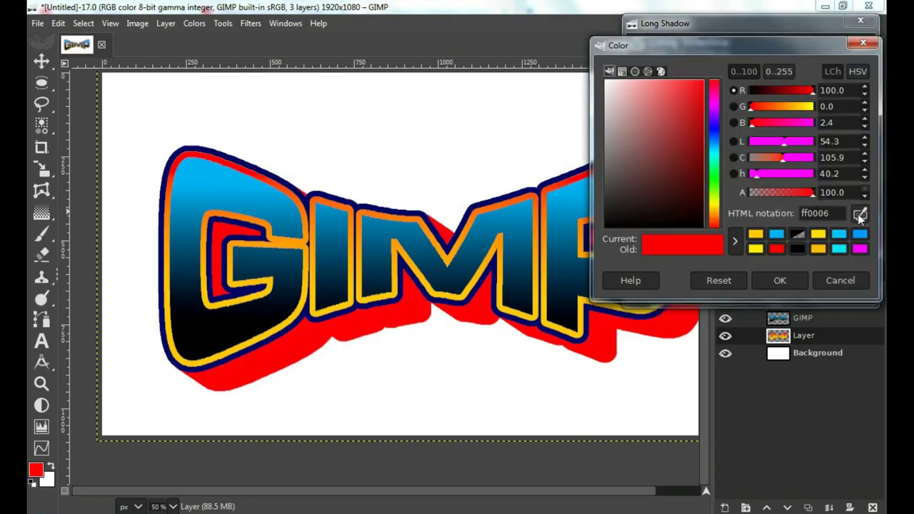
{"action": "left_click", "coordinate": [391, 202]}
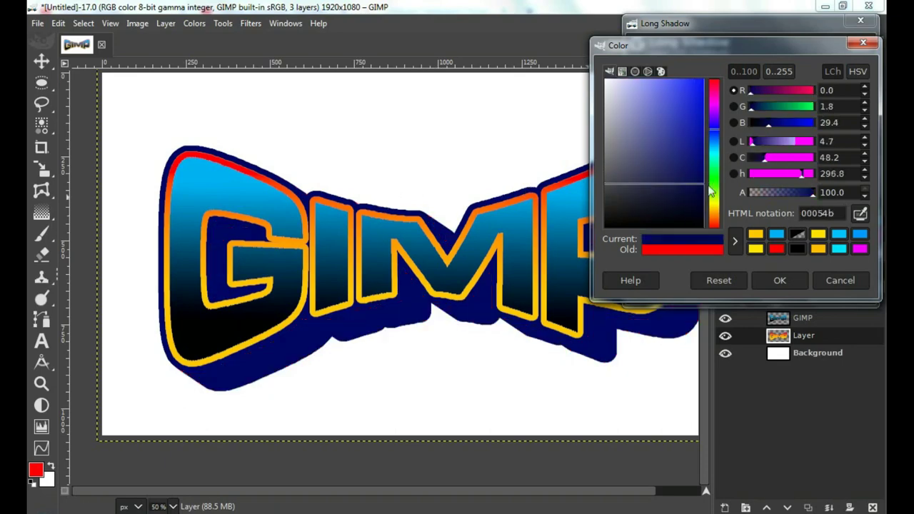
{"action": "left_click_drag", "start_coordinate": [710, 189], "coordinate": [734, 203]}
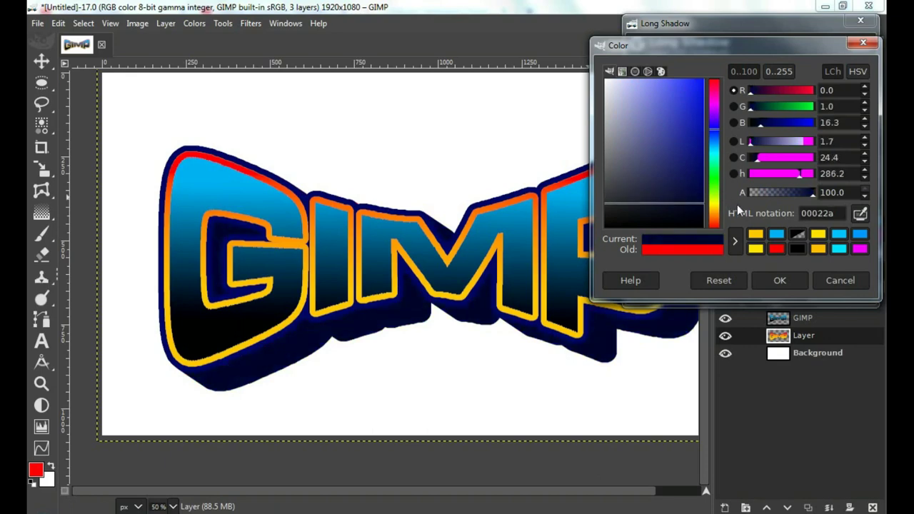
{"action": "left_click", "coordinate": [770, 279]}
Set the long shadow angle to 52.60 and length to 84.3, then apply it
{"action": "left_click_drag", "start_coordinate": [717, 23], "coordinate": [717, 10]}
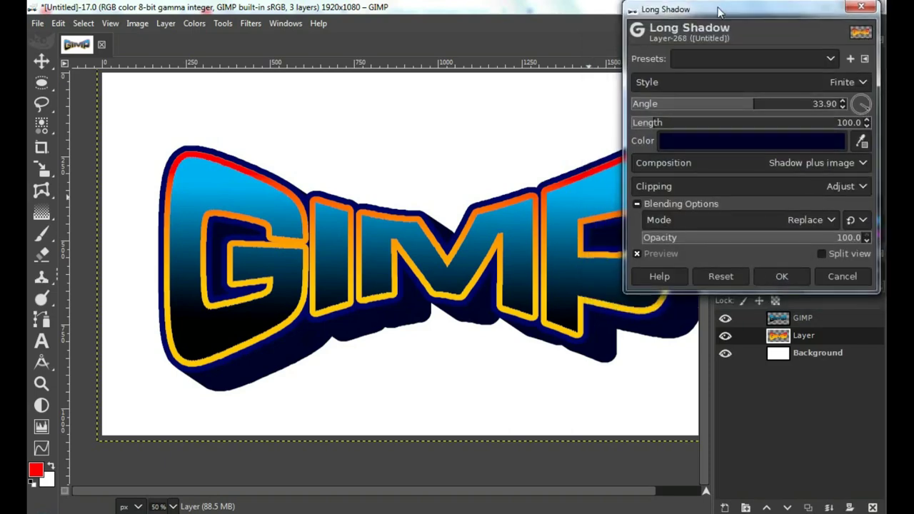
{"action": "left_click_drag", "start_coordinate": [753, 105], "coordinate": [766, 104]}
{"action": "scroll", "coordinate": [357, 217], "scroll_direction": "down", "scroll_amount": 1, "text": "ctrl"}
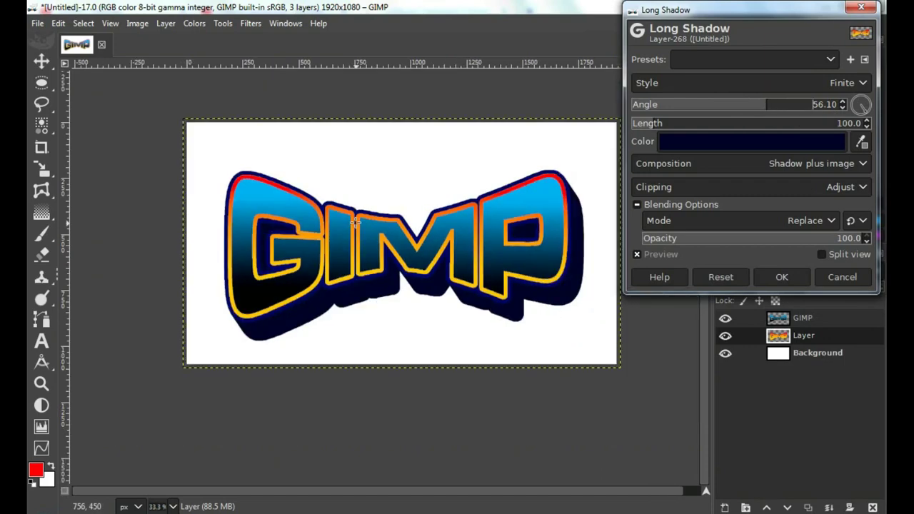
{"action": "mouse_move", "coordinate": [772, 105]}
{"action": "left_mouse_down"}
{"action": "mouse_move", "coordinate": [783, 105]}
{"action": "mouse_move", "coordinate": [764, 105]}
{"action": "left_mouse_up"}
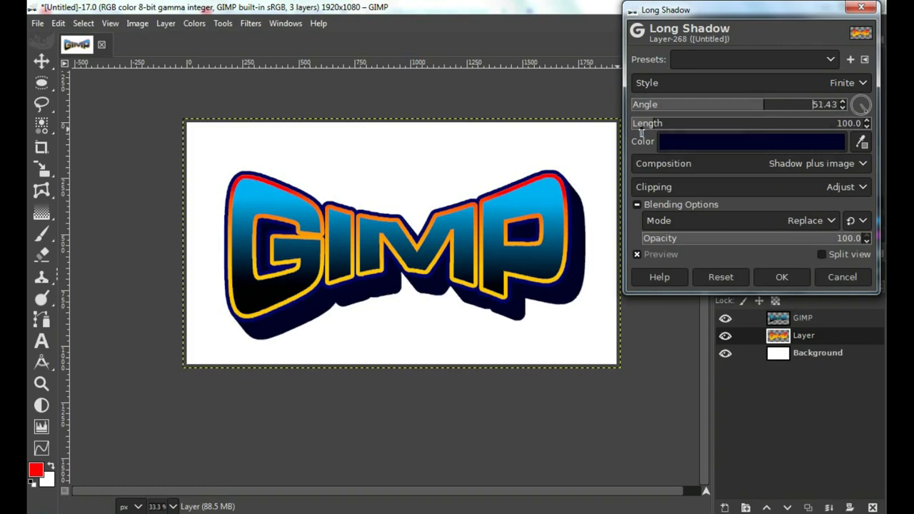
{"action": "mouse_move", "coordinate": [651, 123]}
{"action": "left_mouse_down"}
{"action": "mouse_move", "coordinate": [690, 124]}
{"action": "mouse_move", "coordinate": [650, 122]}
{"action": "left_mouse_up"}
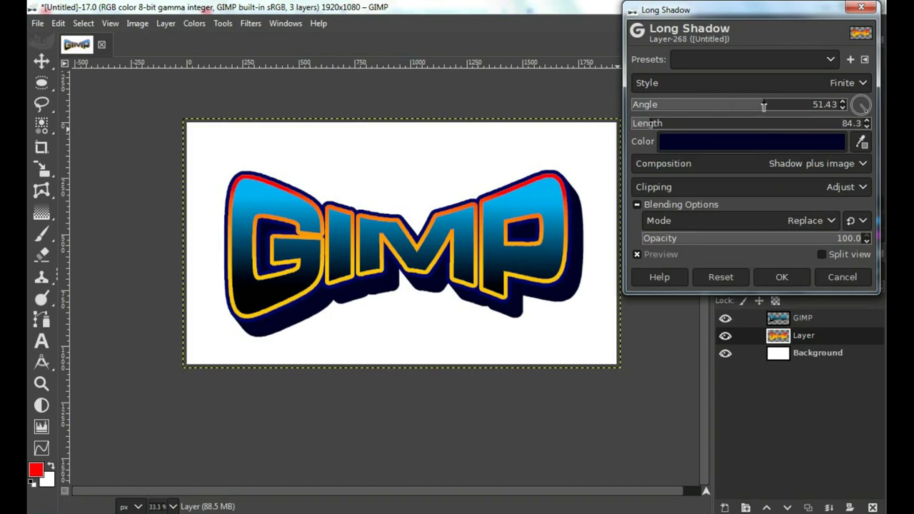
{"action": "mouse_move", "coordinate": [763, 105]}
{"action": "left_mouse_down"}
{"action": "mouse_move", "coordinate": [780, 105]}
{"action": "mouse_move", "coordinate": [763, 104]}
{"action": "left_mouse_up"}
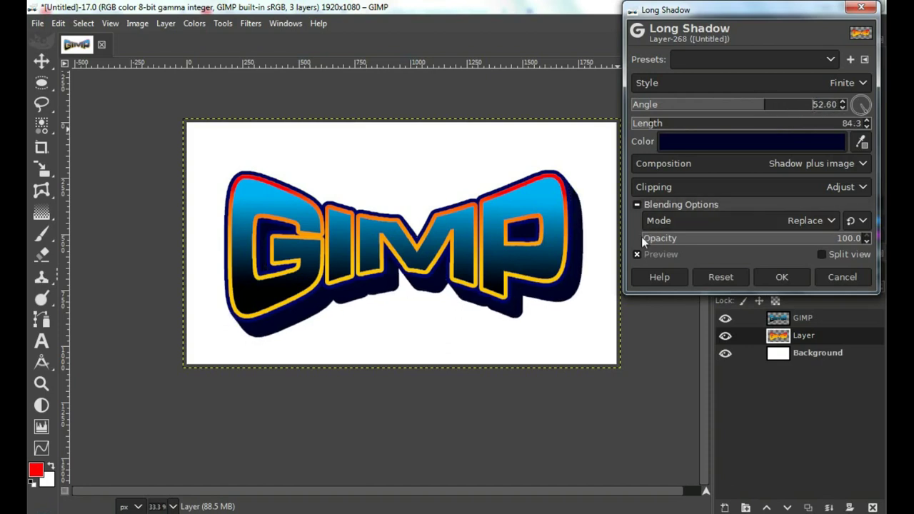
{"action": "left_click", "coordinate": [782, 277]}
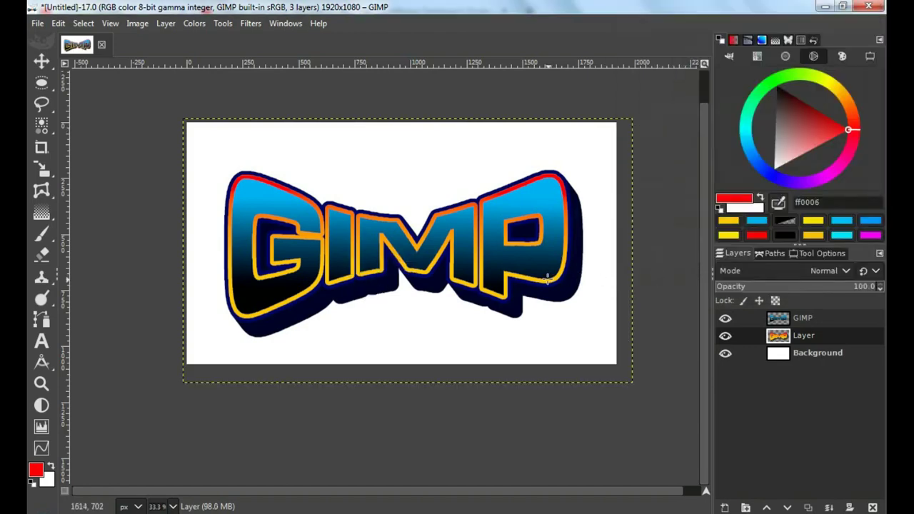
{"action": "left_click", "coordinate": [724, 353]}
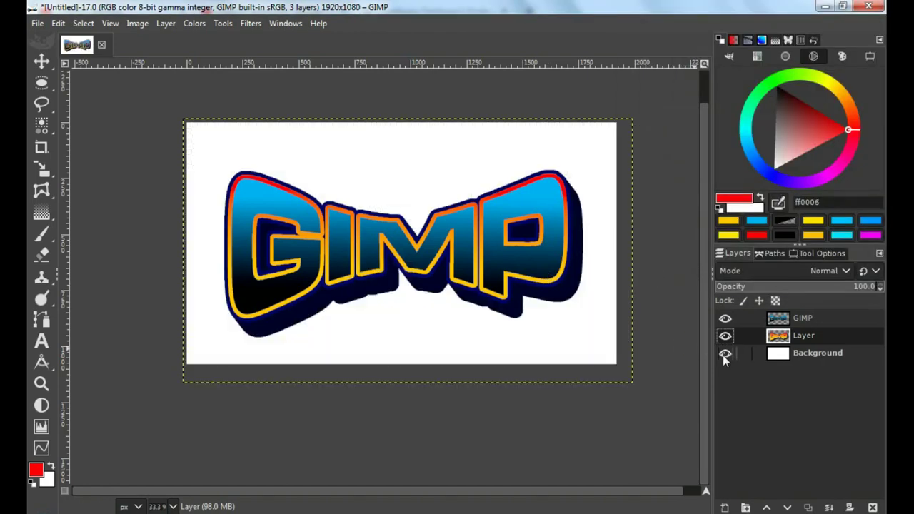
{"action": "left_click", "coordinate": [725, 318]}
{"action": "left_click", "coordinate": [725, 318]}
{"action": "left_click", "coordinate": [723, 335]}
{"action": "left_click", "coordinate": [724, 335]}
{"action": "left_click", "coordinate": [798, 354]}
{"action": "left_click_drag", "start_coordinate": [540, 351], "coordinate": [522, 409]}
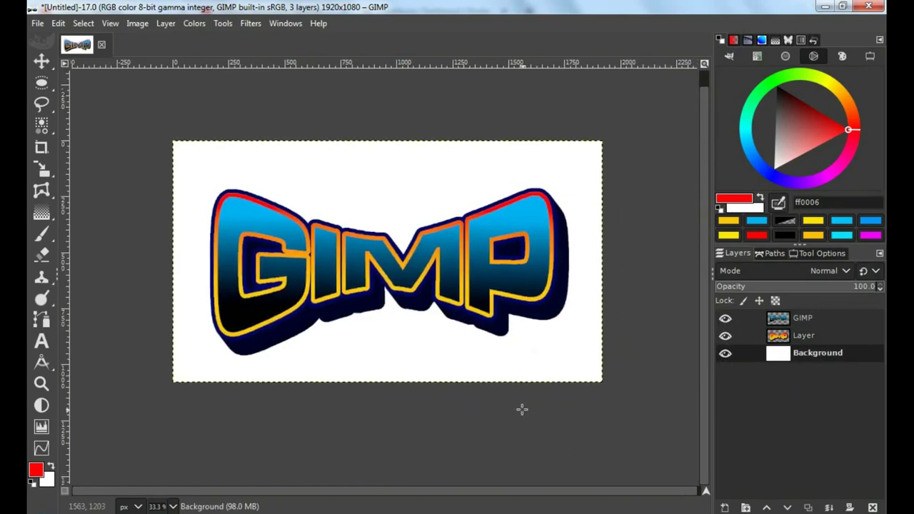
{"action": "scroll", "coordinate": [522, 409], "scroll_direction": "up", "scroll_amount": 1, "text": "ctrl"}
{"action": "scroll", "coordinate": [514, 374], "scroll_direction": "up", "scroll_amount": 1}
{"action": "scroll", "coordinate": [515, 402], "scroll_direction": "up", "scroll_amount": 1}
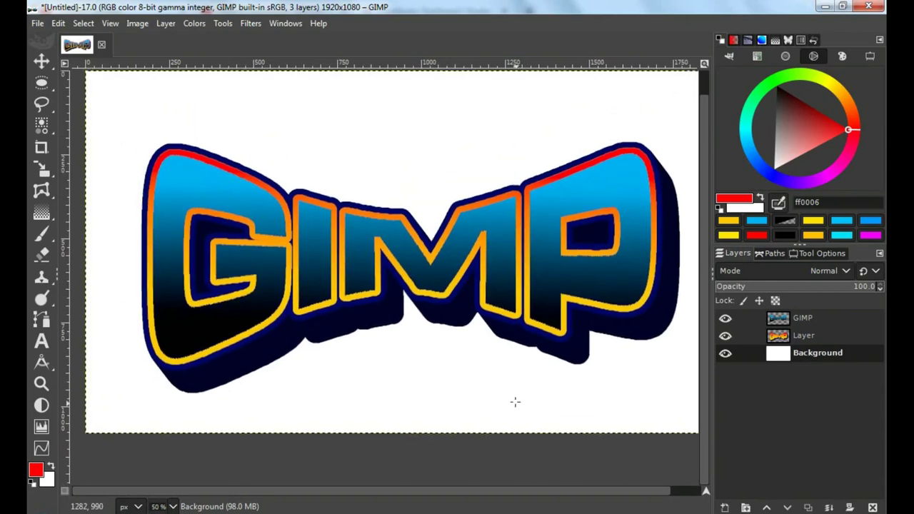
{"action": "scroll", "coordinate": [503, 389], "scroll_direction": "down", "scroll_amount": 1, "text": "ctrl"}
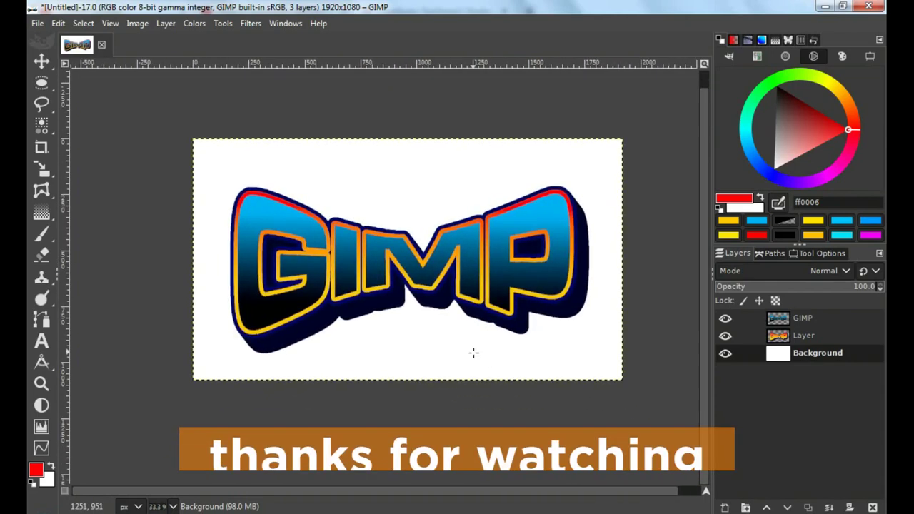